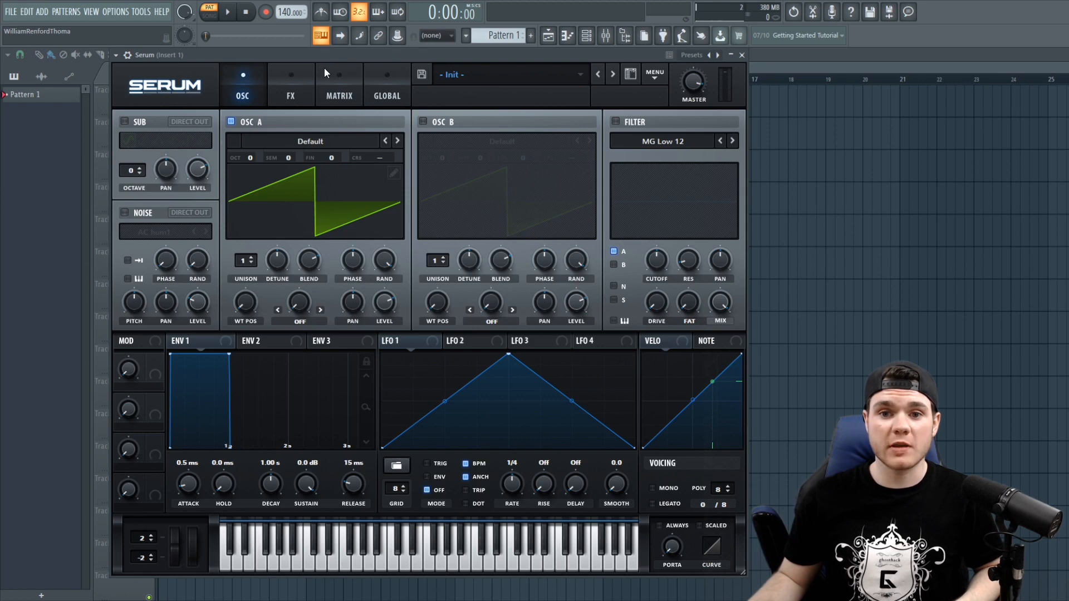
{"action": "left_click_drag", "start_coordinate": [743, 159], "coordinate": [742, 132]}
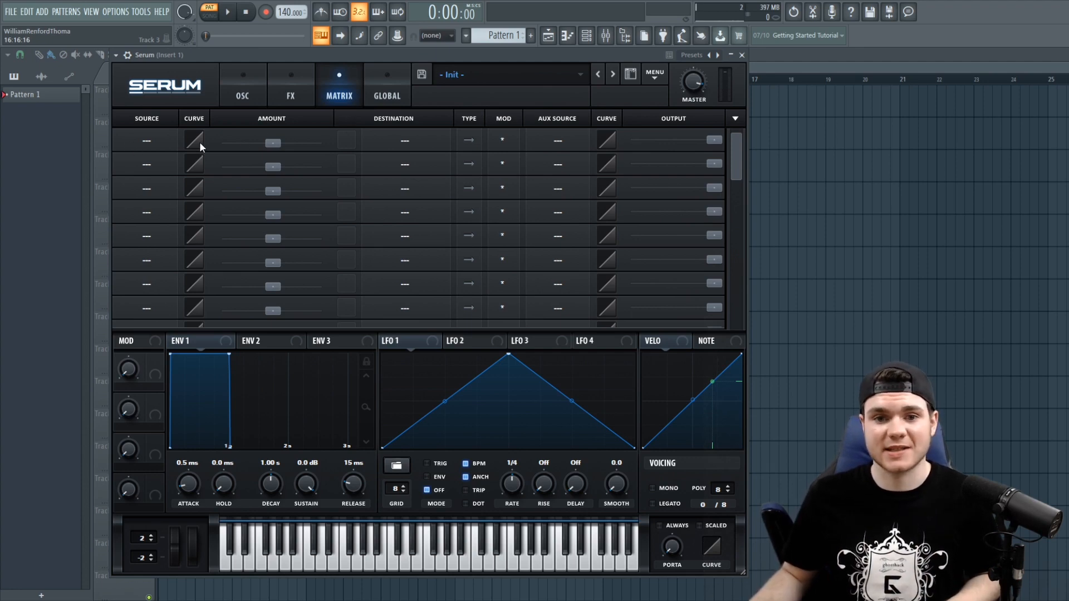
{"action": "left_click", "coordinate": [242, 92]}
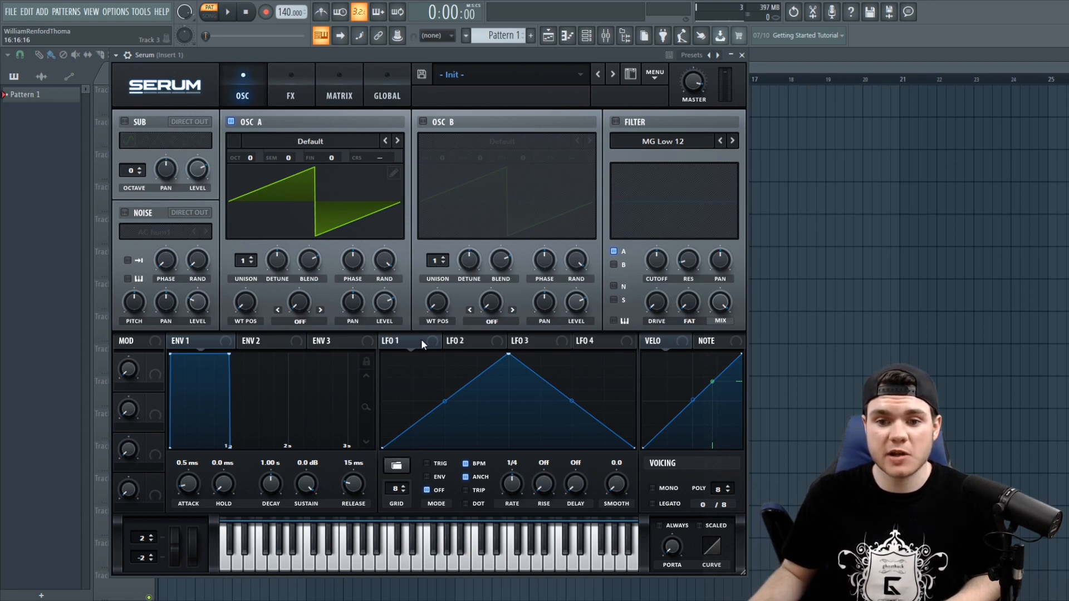
- Assign LFO 1 to modulate OSC A's level, play a test note, and switch LFO 1 to Trig mode
{"action": "left_click_drag", "start_coordinate": [388, 304], "coordinate": [373, 417]}
{"action": "left_click_drag", "start_coordinate": [386, 341], "coordinate": [375, 309]}
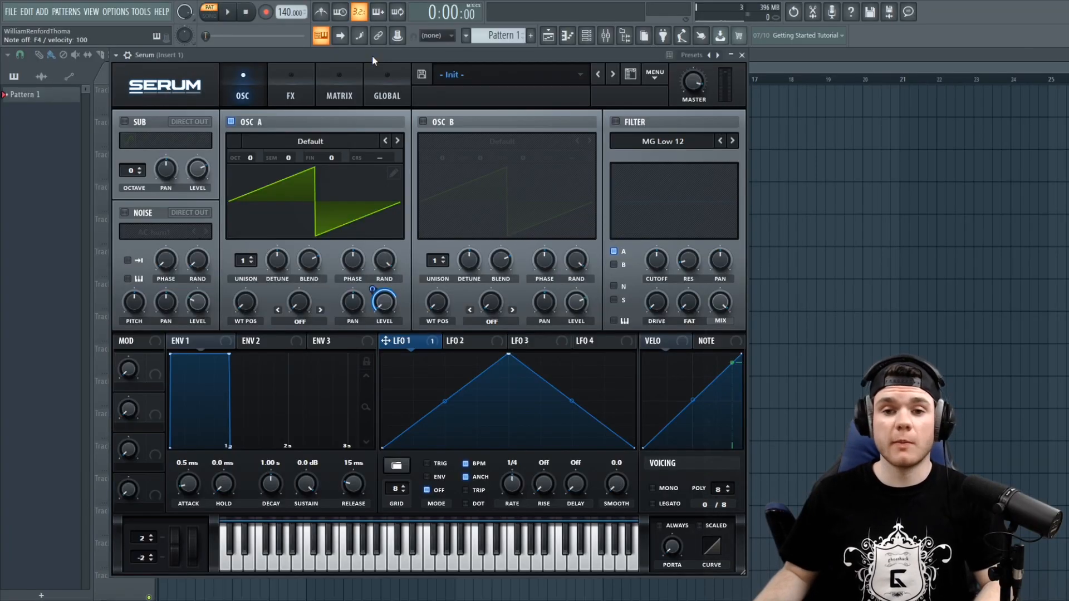
{"action": "key", "text": "c"}
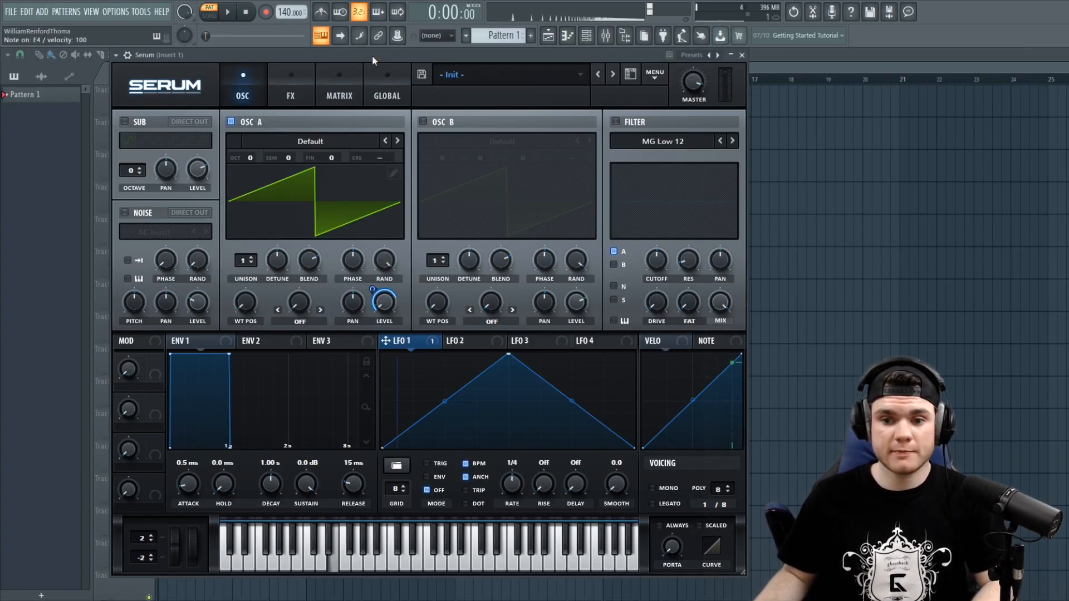
{"action": "left_click", "coordinate": [437, 463]}
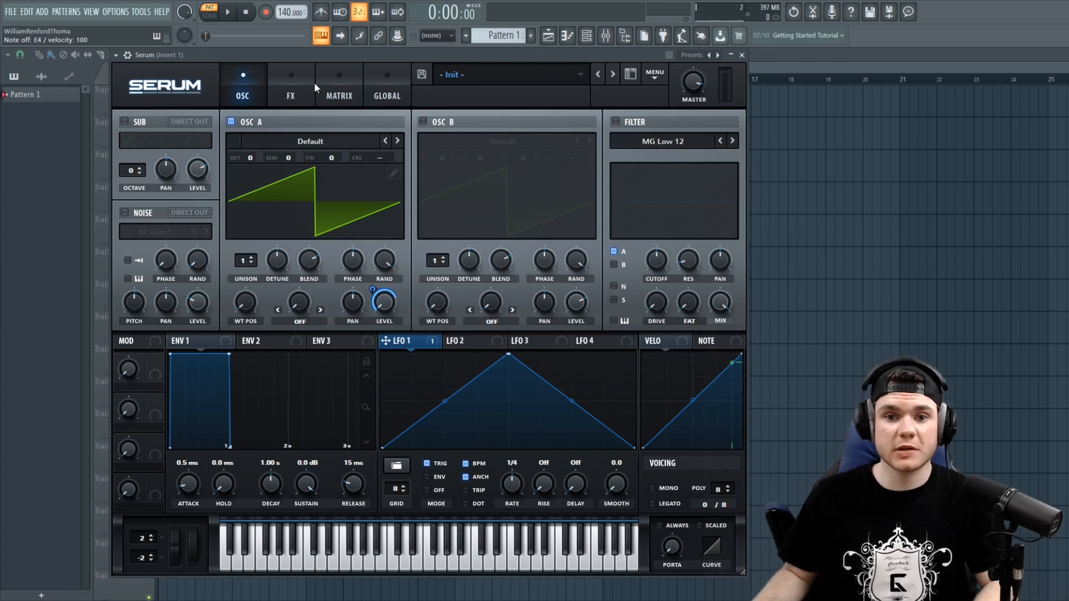
- In the modulation matrix, set the first slot's source to LFO 2
{"action": "left_click", "coordinate": [329, 72]}
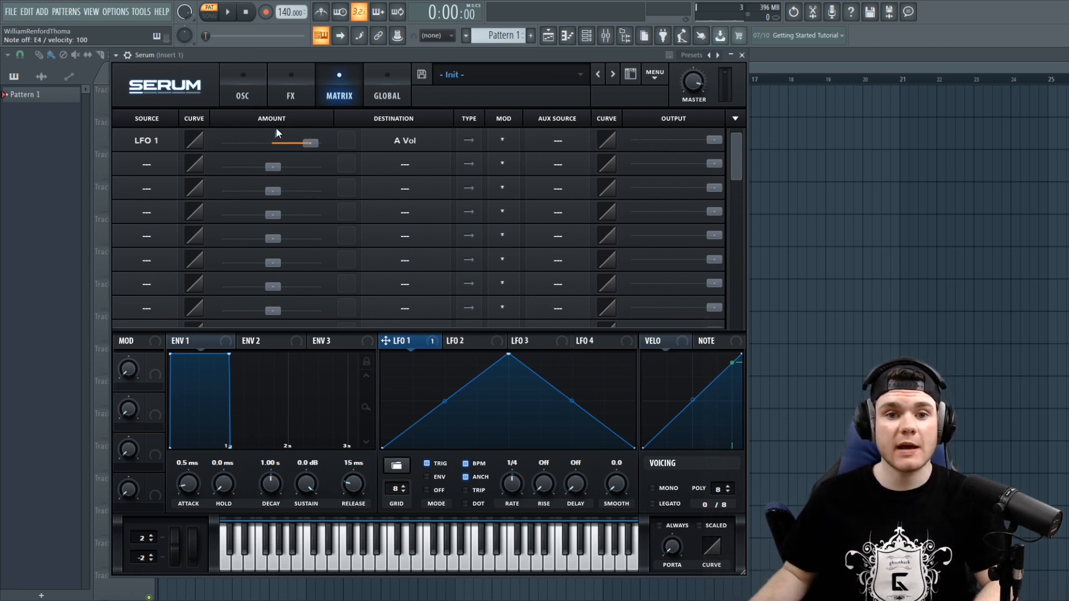
{"action": "left_click", "coordinate": [248, 92]}
{"action": "left_click", "coordinate": [340, 100]}
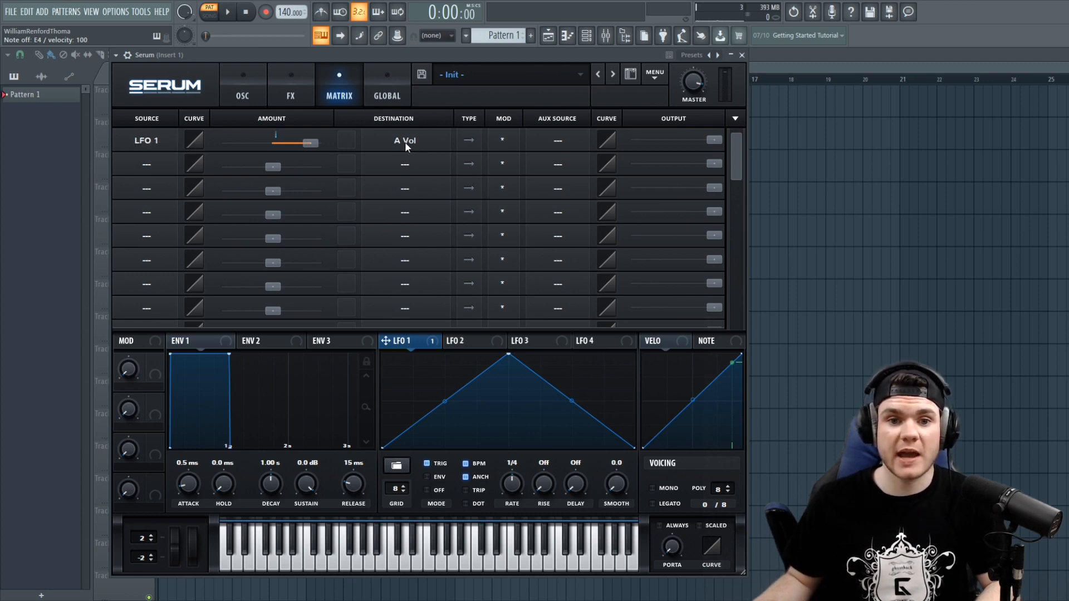
{"action": "left_click", "coordinate": [147, 145]}
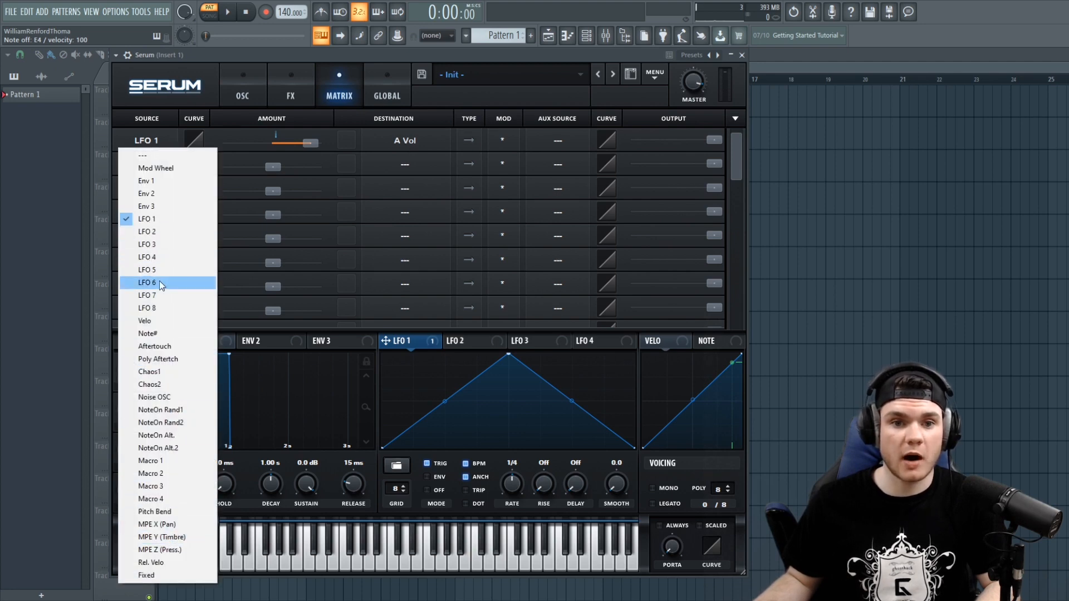
{"action": "left_click", "coordinate": [163, 230]}
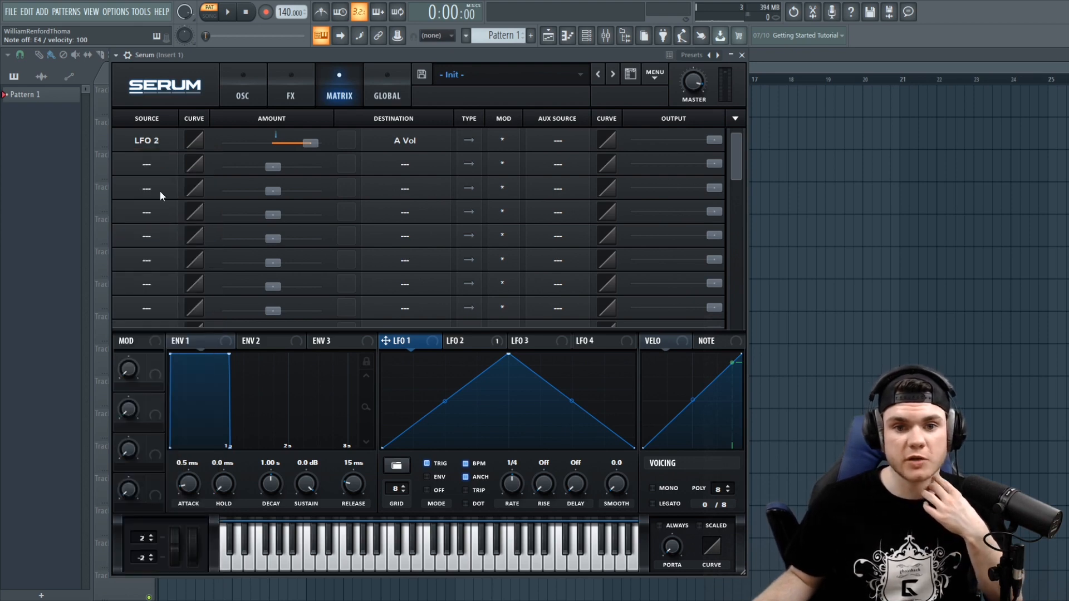
- Reshape LFO 2 into a two-peak curve by moving the peak, adding points and bending a segment
{"action": "left_click", "coordinate": [473, 345]}
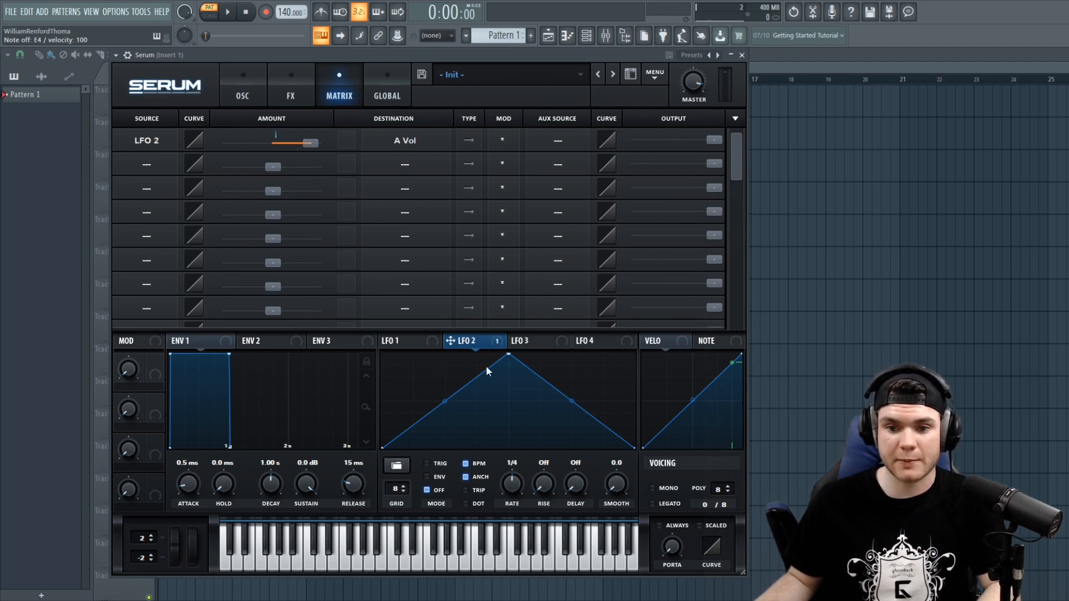
{"action": "left_click_drag", "start_coordinate": [508, 361], "coordinate": [439, 348]}
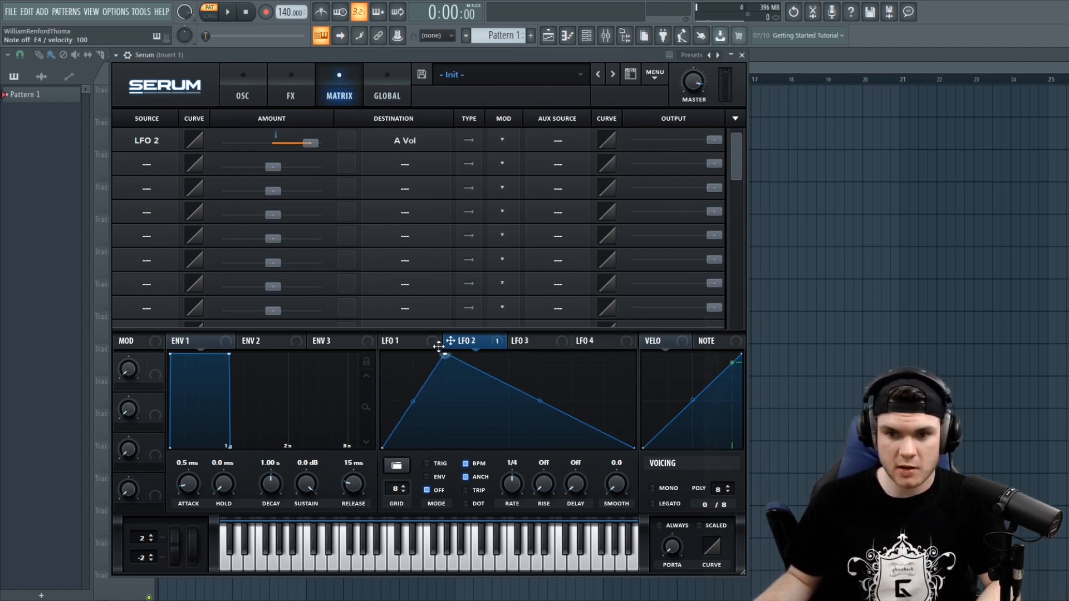
{"action": "double_click", "coordinate": [491, 411]}
{"action": "left_click_drag", "start_coordinate": [492, 411], "coordinate": [520, 460]}
{"action": "double_click", "coordinate": [563, 377]}
{"action": "left_click_drag", "start_coordinate": [562, 377], "coordinate": [575, 348]}
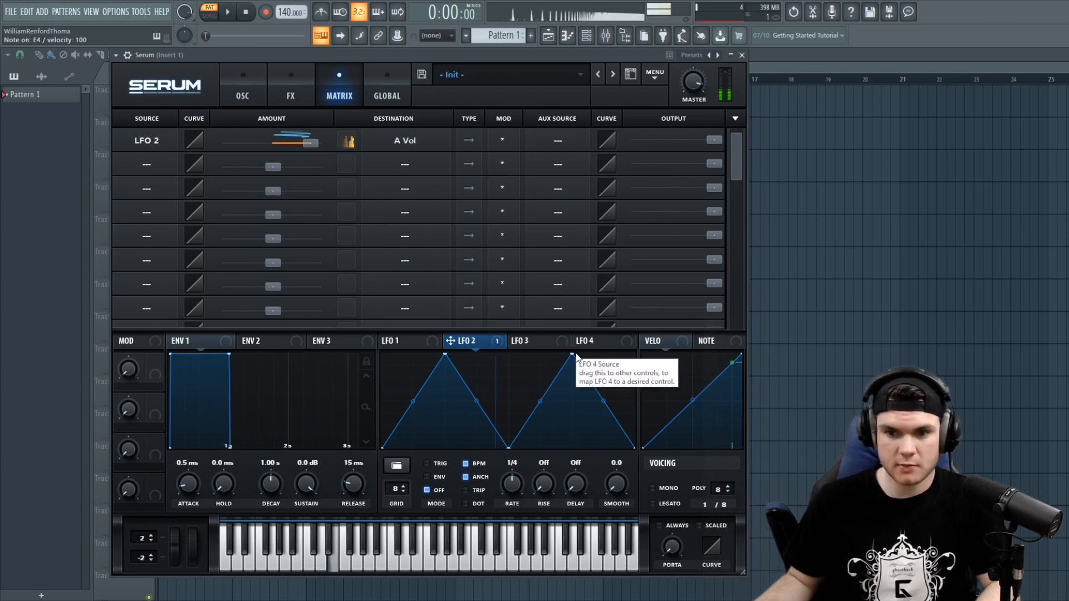
{"action": "left_click_drag", "start_coordinate": [540, 400], "coordinate": [473, 436]}
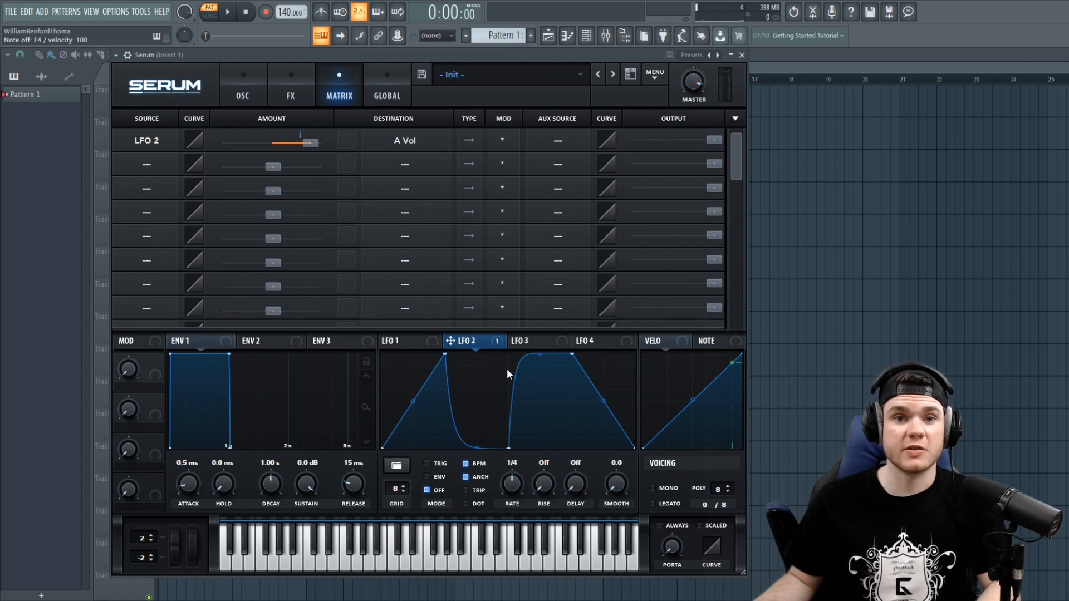
- Set the LFO 2 slot's destination to A CoarsePit
{"action": "left_click", "coordinate": [146, 141]}
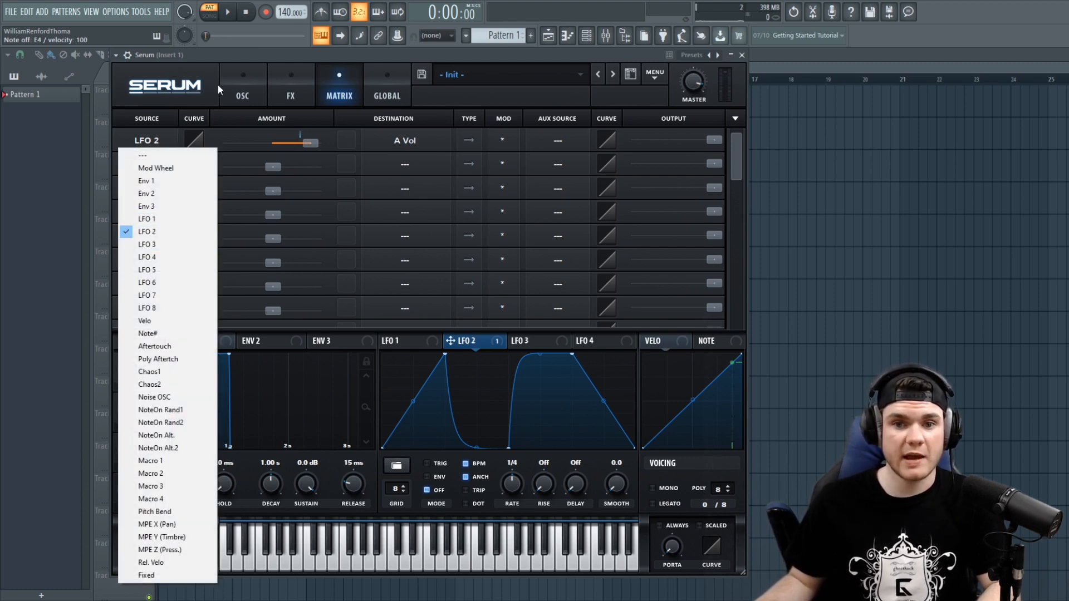
{"action": "left_click", "coordinate": [271, 58]}
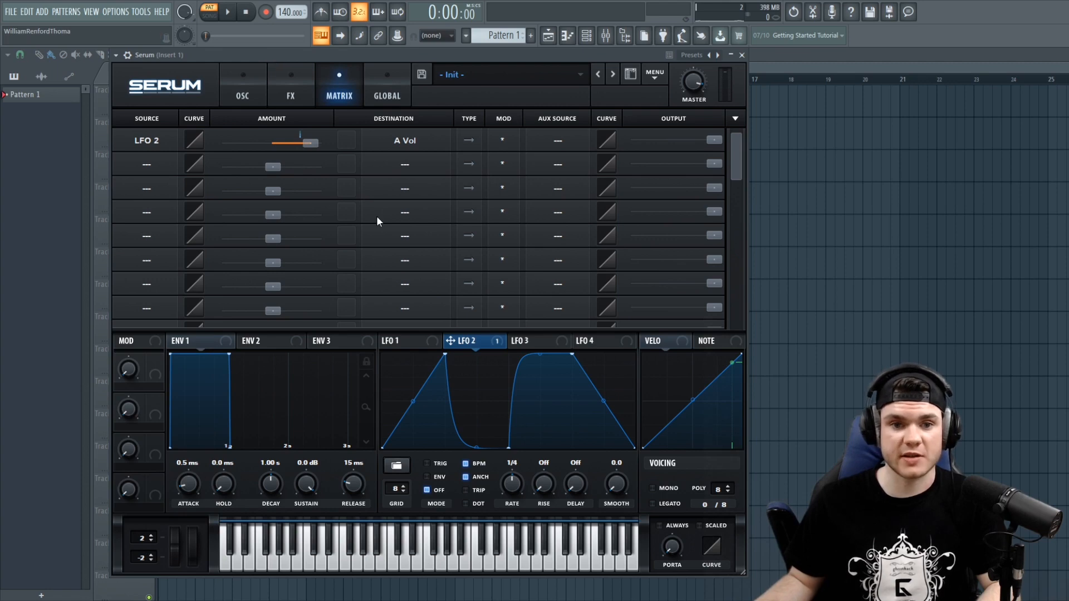
{"action": "left_click", "coordinate": [401, 144]}
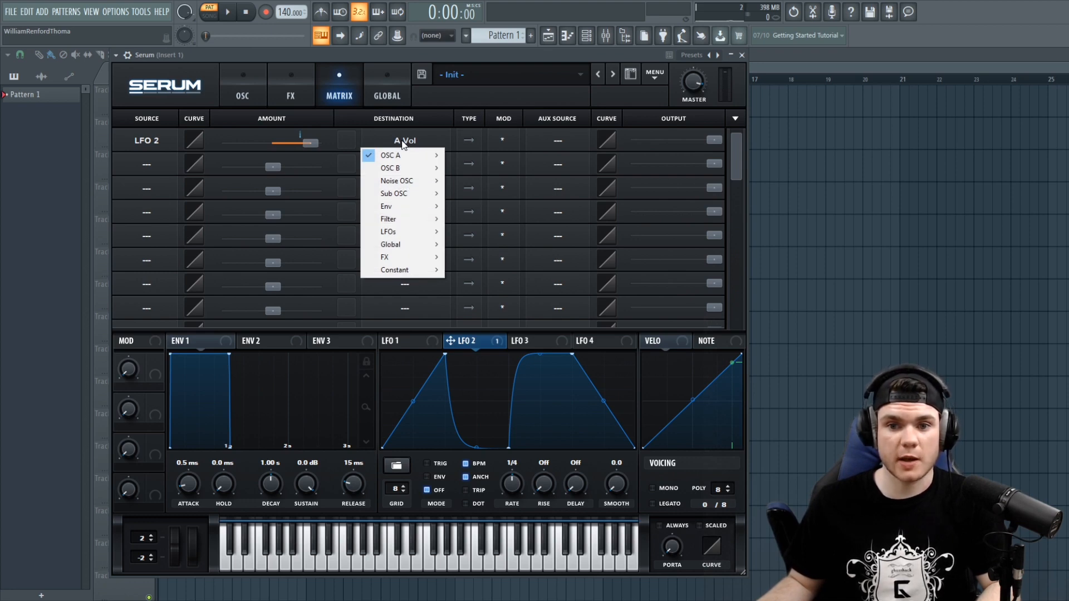
{"action": "mouse_move", "coordinate": [404, 157]}
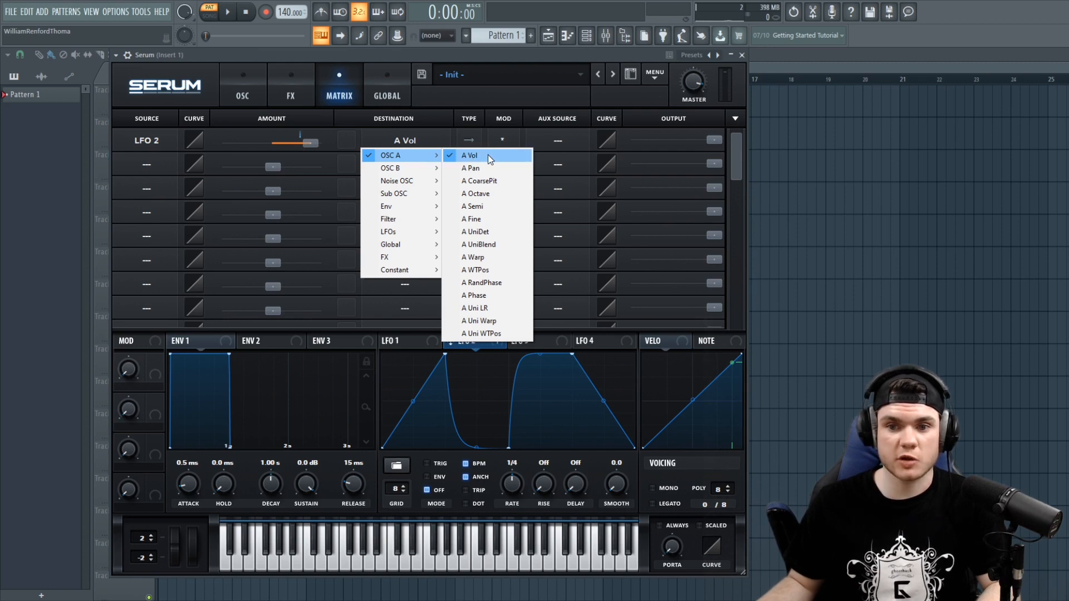
{"action": "left_click", "coordinate": [493, 181]}
- Inspect the modulation on OSC A's controls in the oscillator view
{"action": "left_click", "coordinate": [243, 95]}
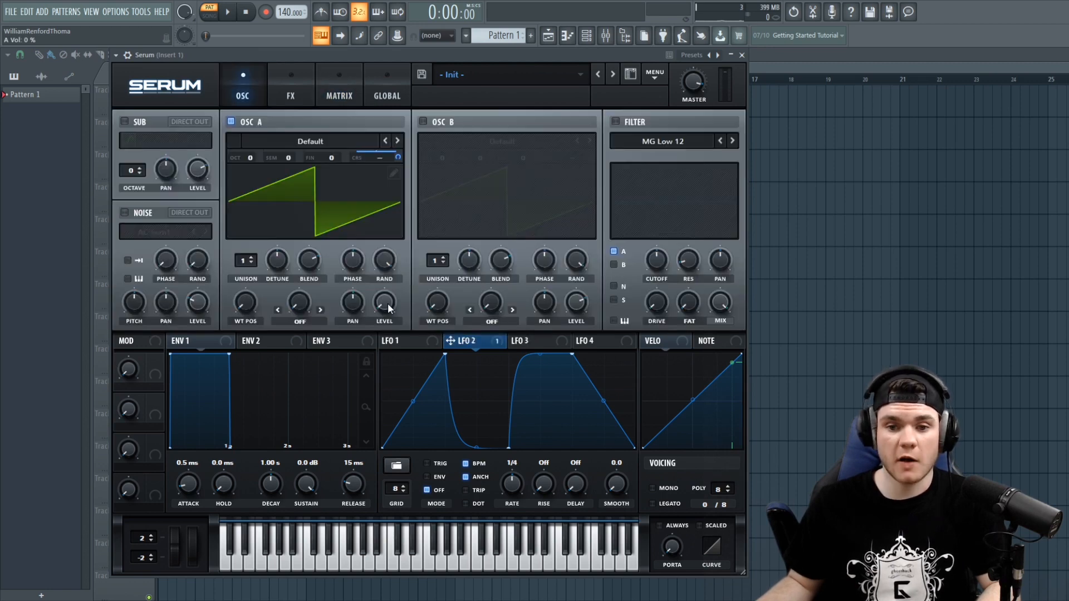
{"action": "right_click", "coordinate": [384, 302]}
{"action": "left_click", "coordinate": [423, 359]}
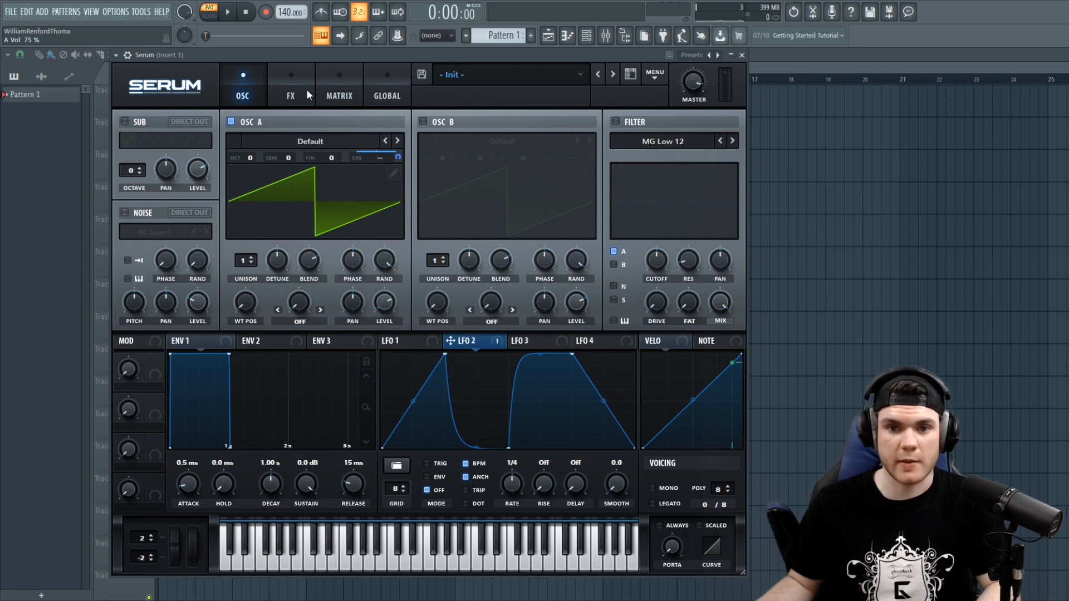
- Set the LFO 2 slot's destination to A Vol
{"action": "left_click", "coordinate": [338, 86]}
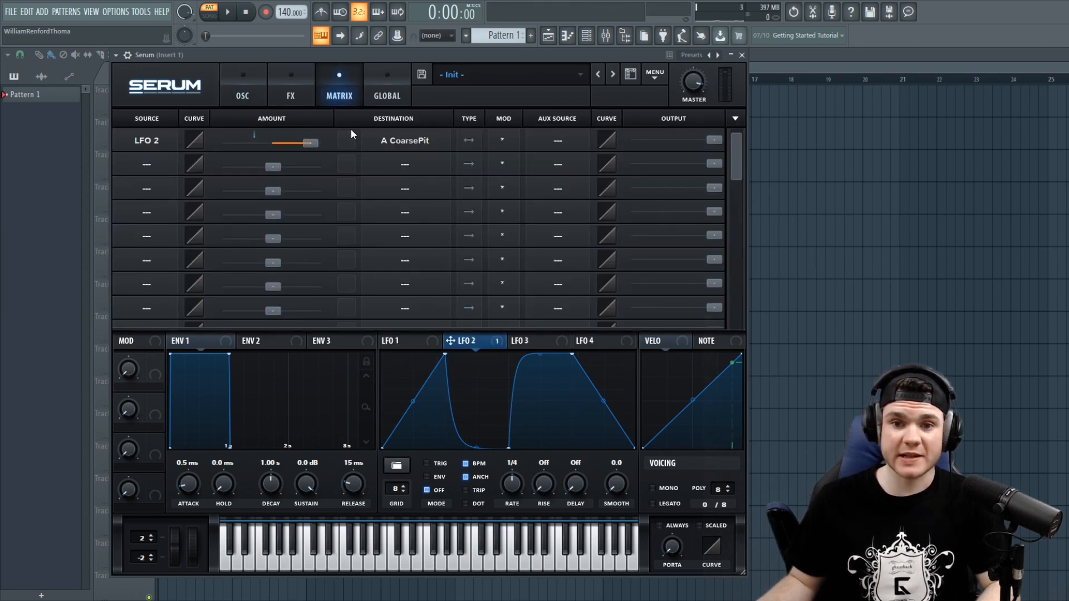
{"action": "left_click", "coordinate": [406, 141]}
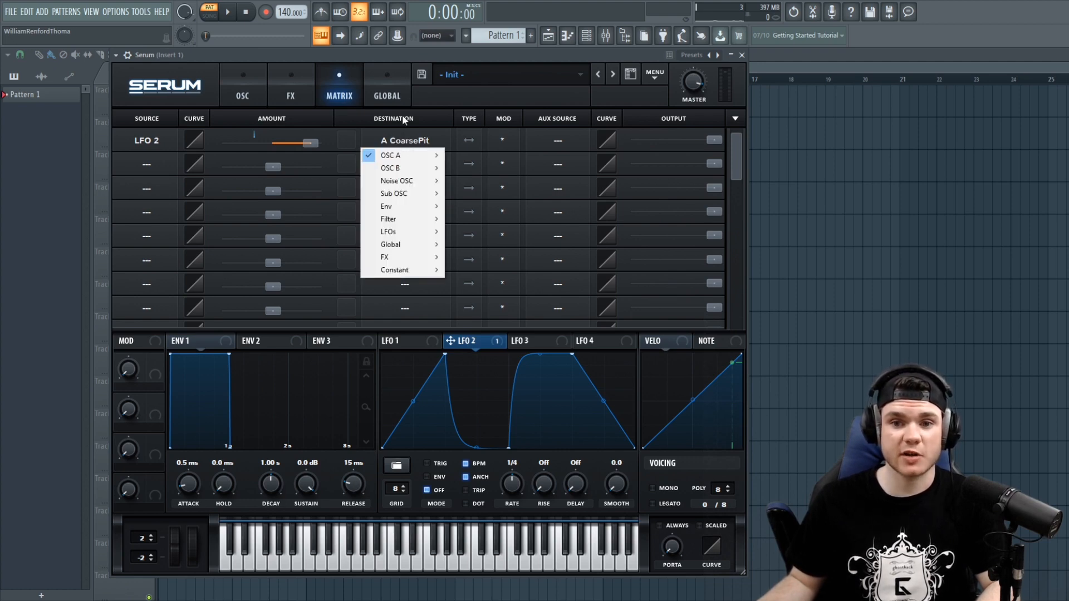
{"action": "left_click", "coordinate": [387, 133]}
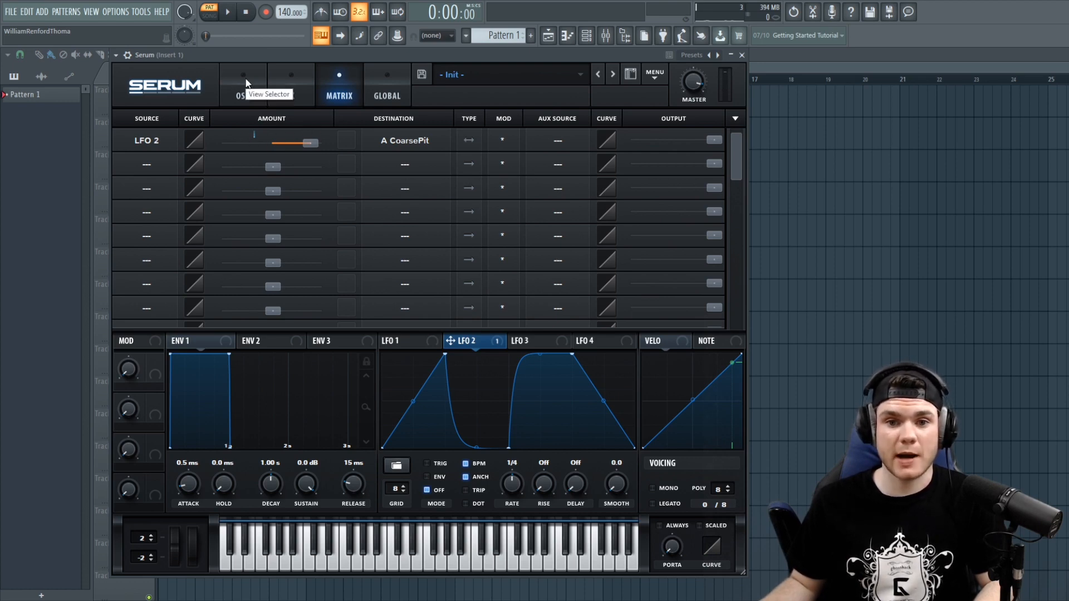
{"action": "left_click", "coordinate": [386, 139]}
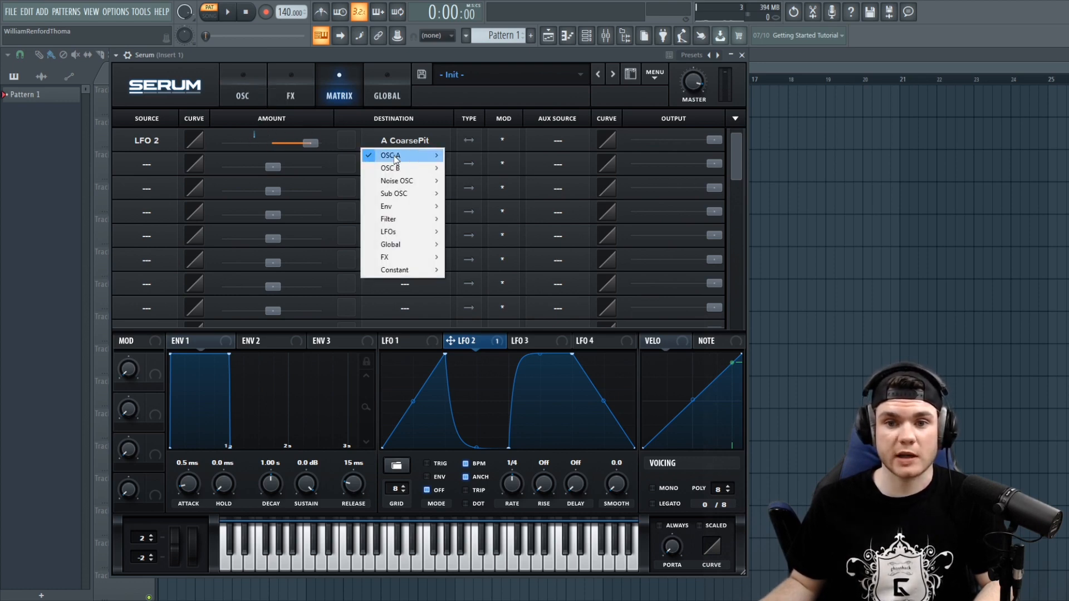
{"action": "mouse_move", "coordinate": [395, 158]}
{"action": "left_click", "coordinate": [482, 152]}
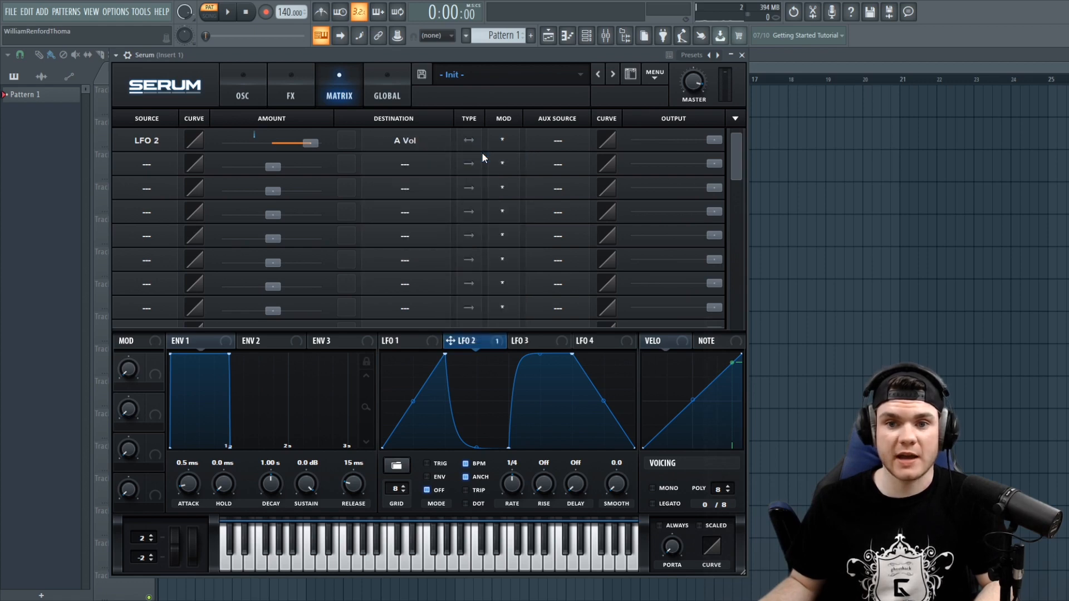
- Set the LFO 2 to A Vol modulation amount to 12
{"action": "left_click", "coordinate": [253, 96]}
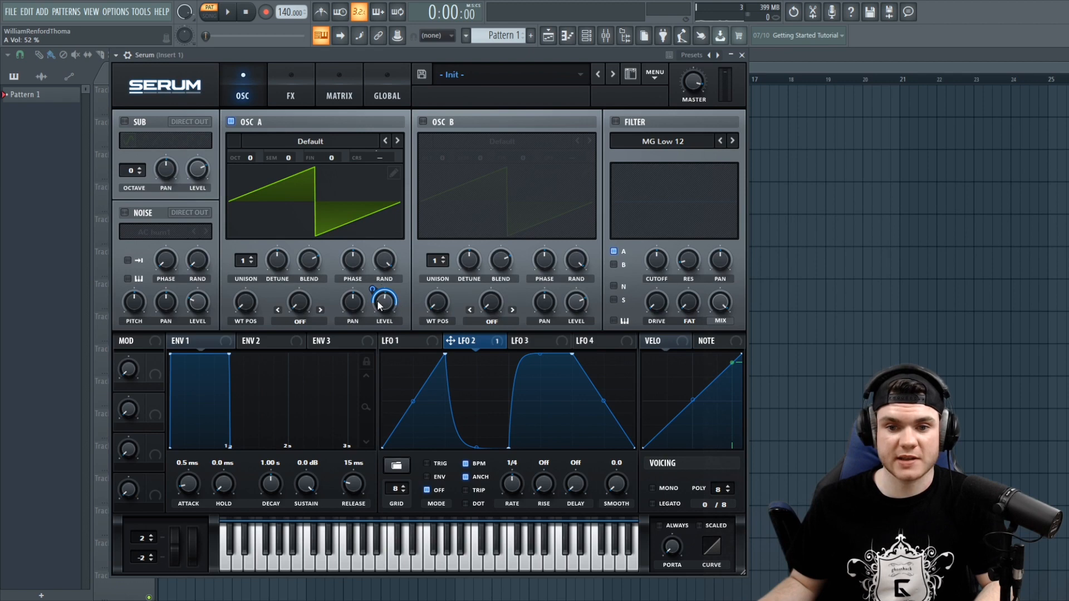
{"action": "left_click", "coordinate": [339, 80]}
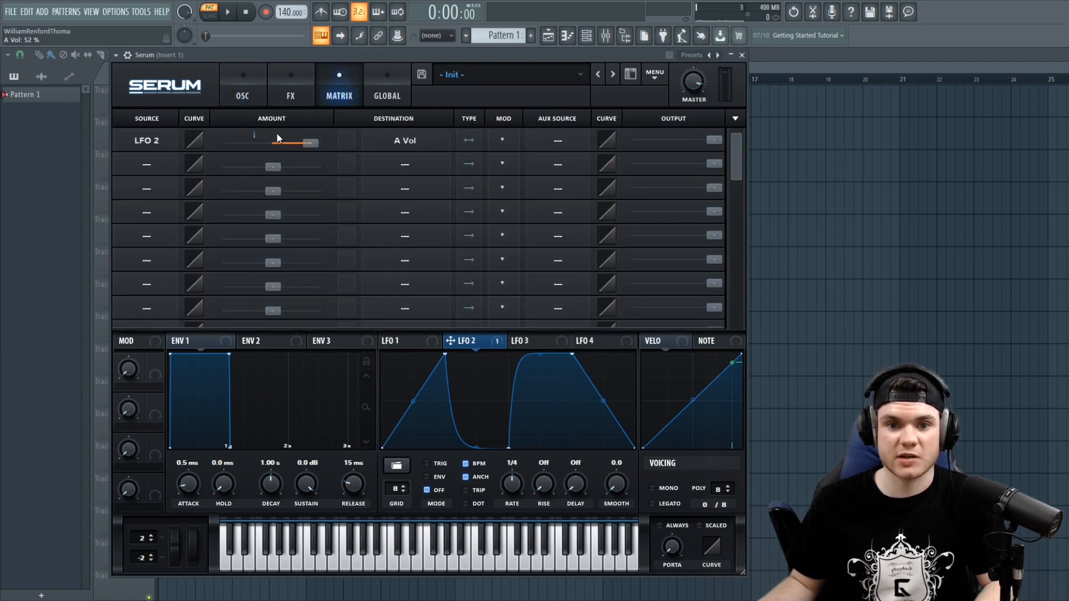
{"action": "left_click_drag", "start_coordinate": [298, 144], "coordinate": [270, 146]}
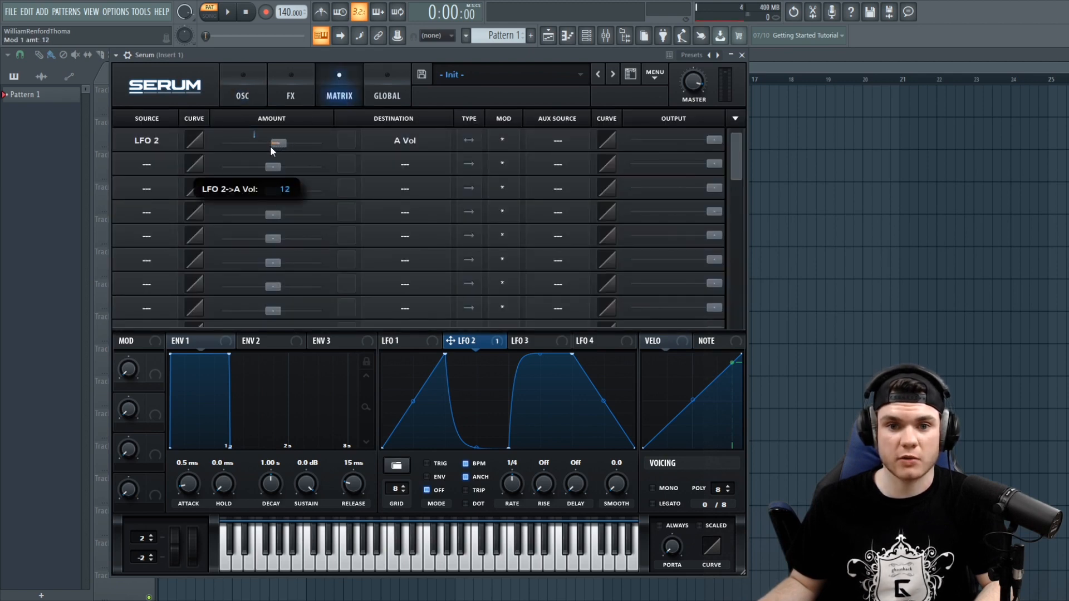
- Increase the LFO 2 modulation depth on OSC A's level to 35
{"action": "left_click", "coordinate": [245, 78]}
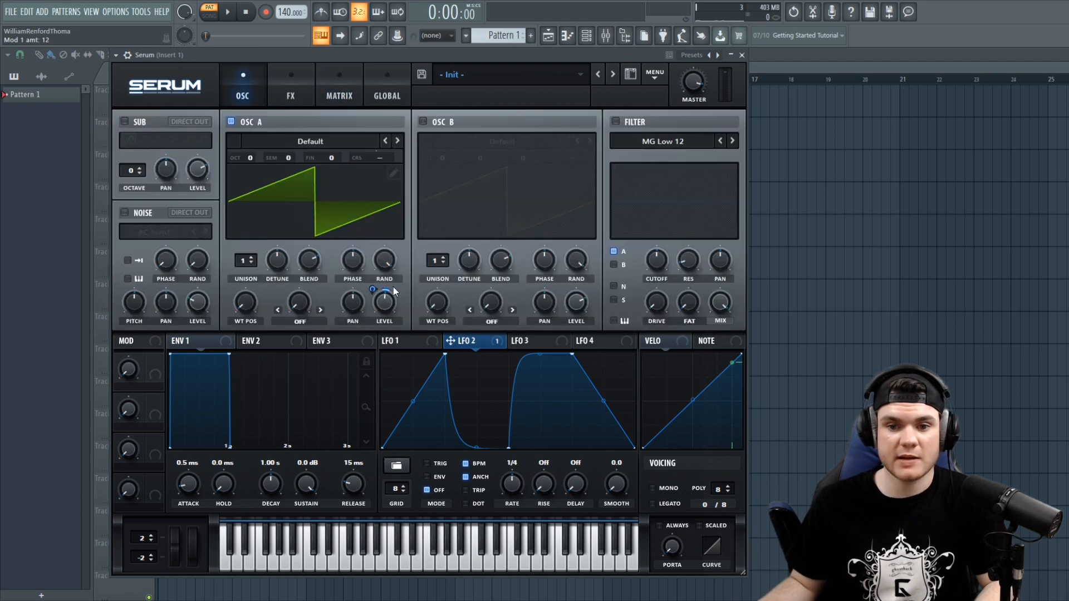
{"action": "left_click_drag", "start_coordinate": [377, 290], "coordinate": [378, 276]}
{"action": "left_click", "coordinate": [351, 97]}
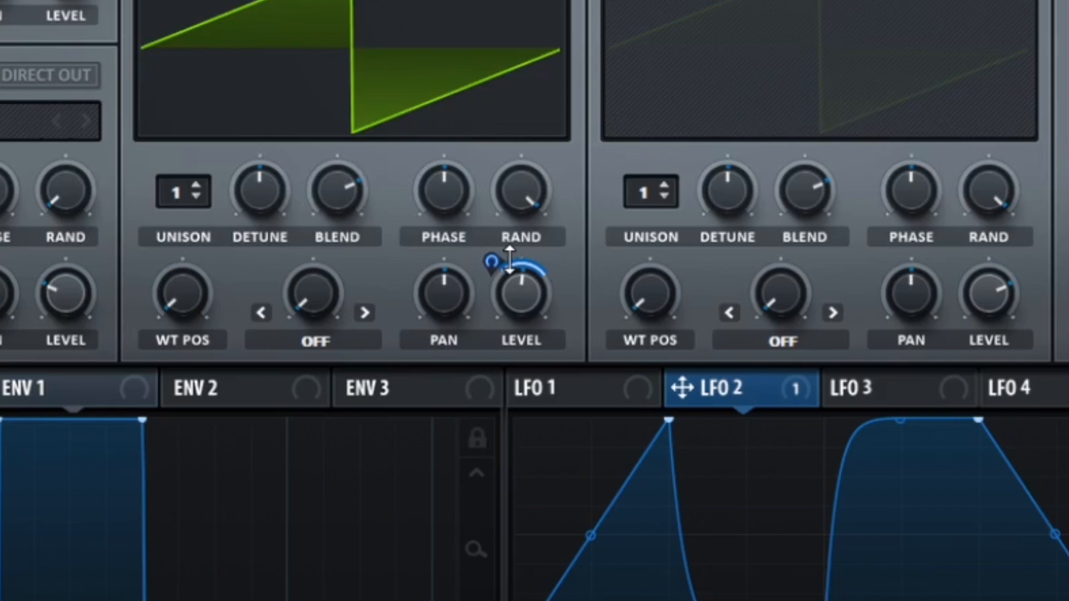
{"action": "left_click_drag", "start_coordinate": [509, 259], "coordinate": [509, 259]}
{"action": "left_click", "coordinate": [339, 89]}
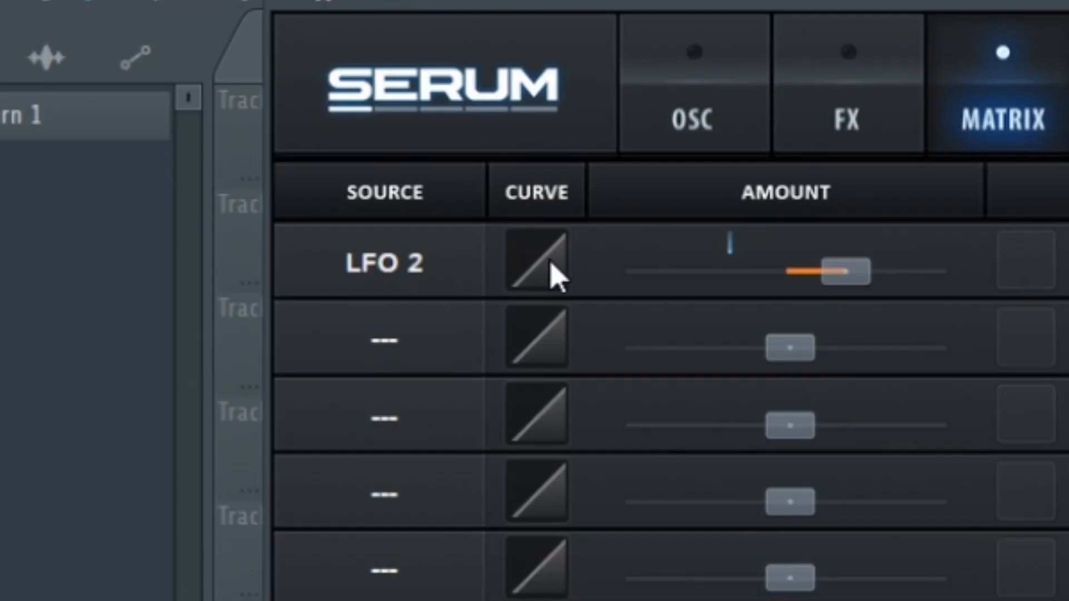
{"action": "mouse_move", "coordinate": [549, 273]}
{"action": "left_mouse_down"}
{"action": "mouse_move", "coordinate": [563, 143]}
{"action": "mouse_move", "coordinate": [547, 263]}
{"action": "mouse_move", "coordinate": [549, 406]}
{"action": "mouse_move", "coordinate": [565, 206]}
{"action": "mouse_move", "coordinate": [578, 201]}
{"action": "mouse_move", "coordinate": [557, 396]}
{"action": "mouse_move", "coordinate": [549, 274]}
{"action": "mouse_move", "coordinate": [565, 195]}
{"action": "mouse_move", "coordinate": [556, 269]}
{"action": "left_mouse_up"}
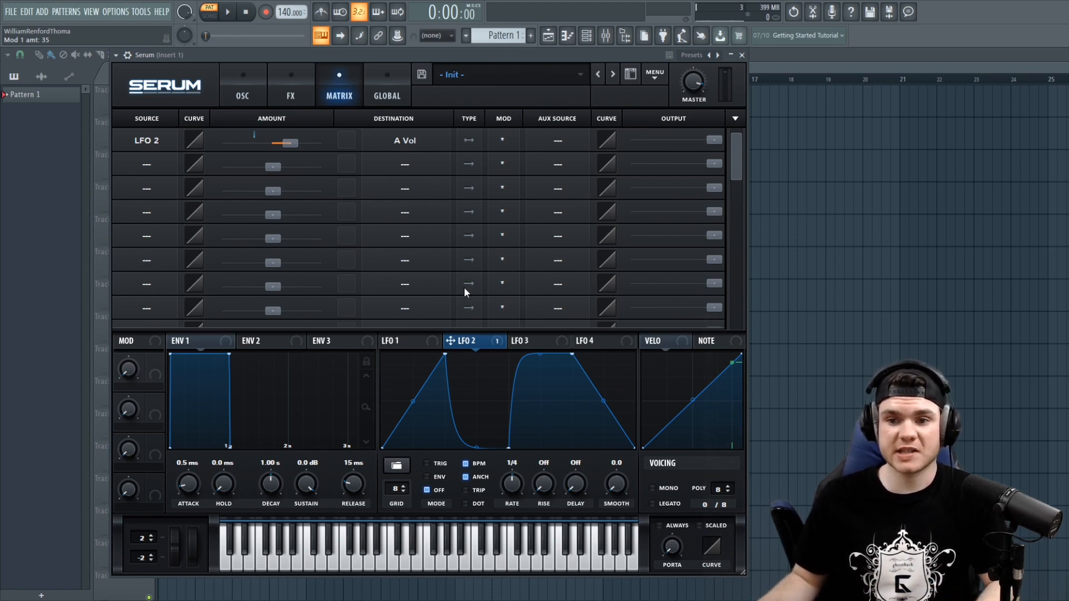
- Initialise the preset
{"action": "left_click", "coordinate": [655, 77]}
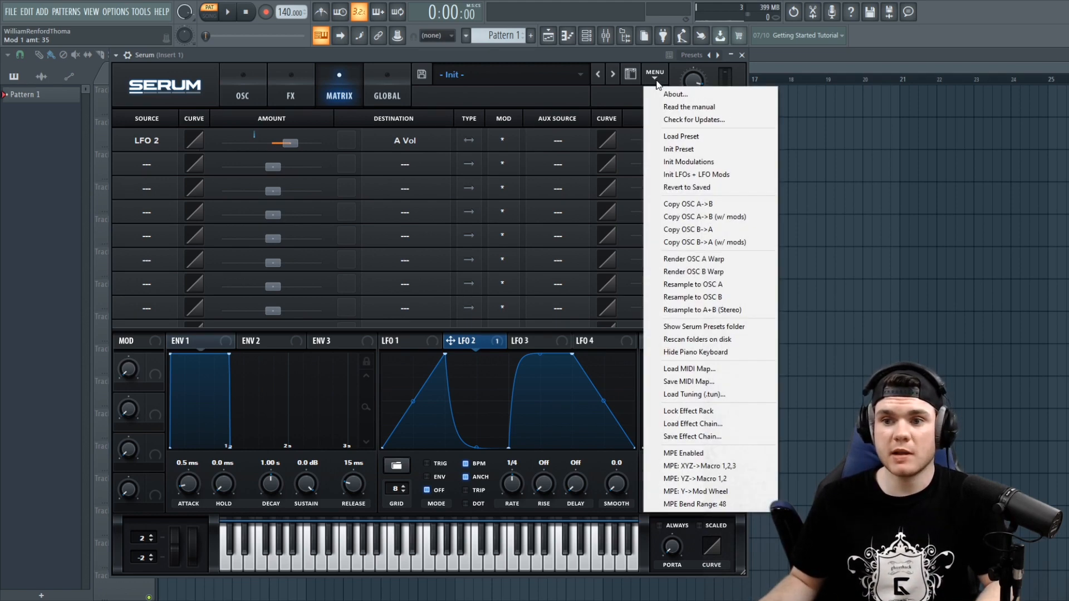
{"action": "left_click", "coordinate": [684, 150]}
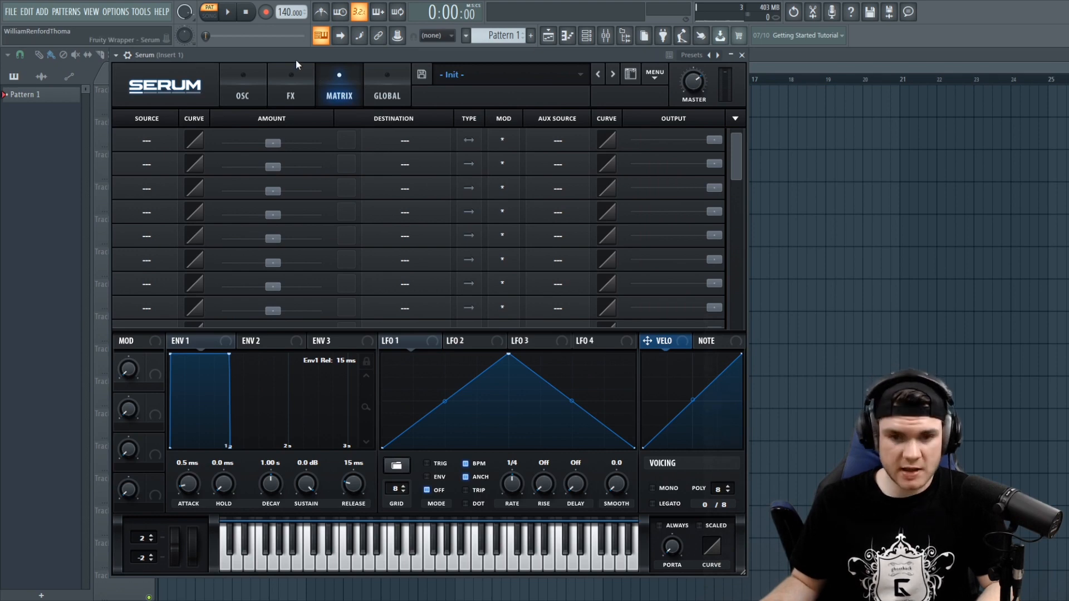
- Raise the start point of LFO 1's shape in the oscillator view
{"action": "left_click", "coordinate": [238, 95]}
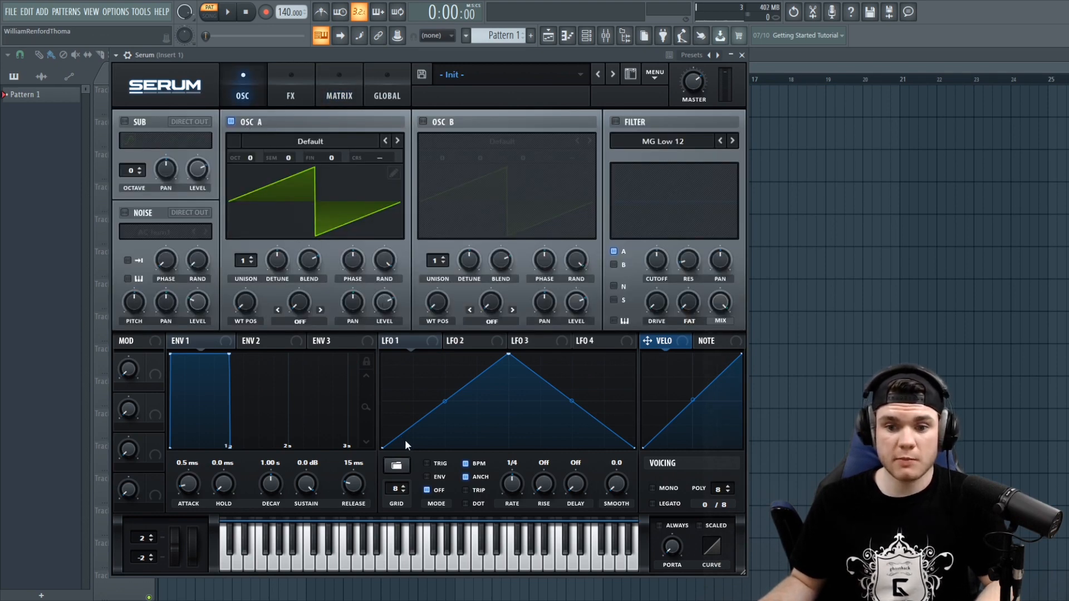
{"action": "left_click_drag", "start_coordinate": [383, 446], "coordinate": [383, 401]}
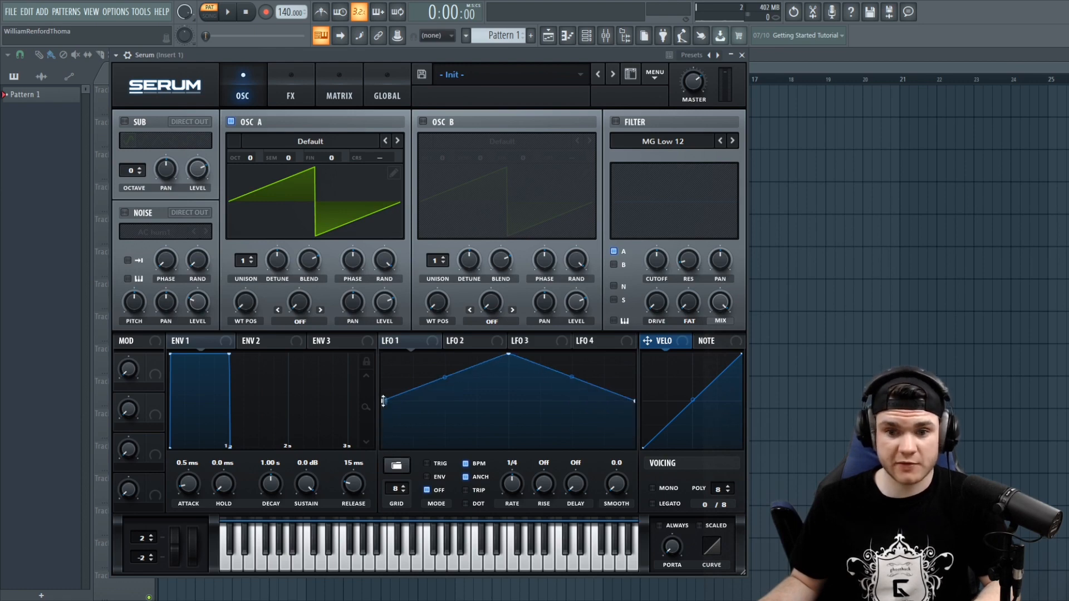
- Reshape LFO 1 by moving its peak point down toward the end and adding a new point near the start
{"action": "left_click_drag", "start_coordinate": [505, 356], "coordinate": [581, 454]}
{"action": "double_click", "coordinate": [468, 371]}
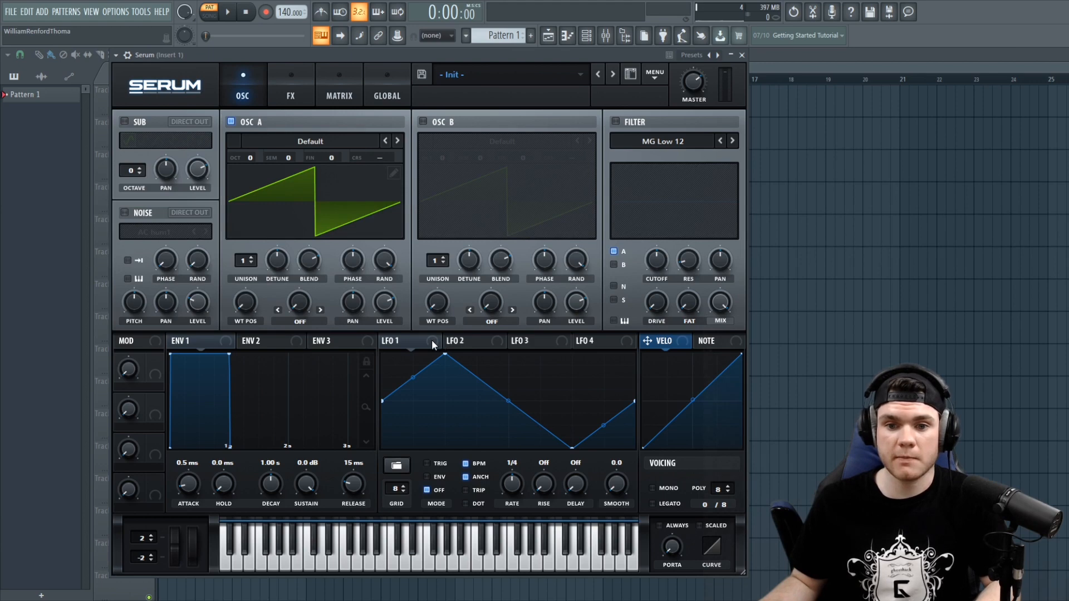
- Set the LFO 1 to A Vol modulation amount to 75 and play a note to hear it
{"action": "left_click_drag", "start_coordinate": [384, 305], "coordinate": [381, 261]}
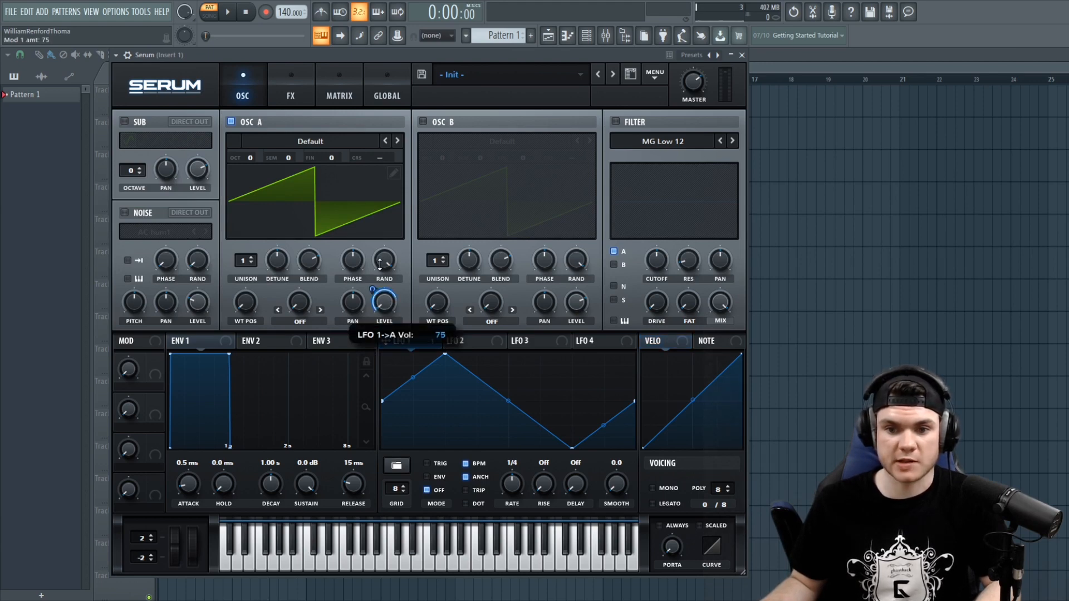
{"action": "key", "text": "c"}
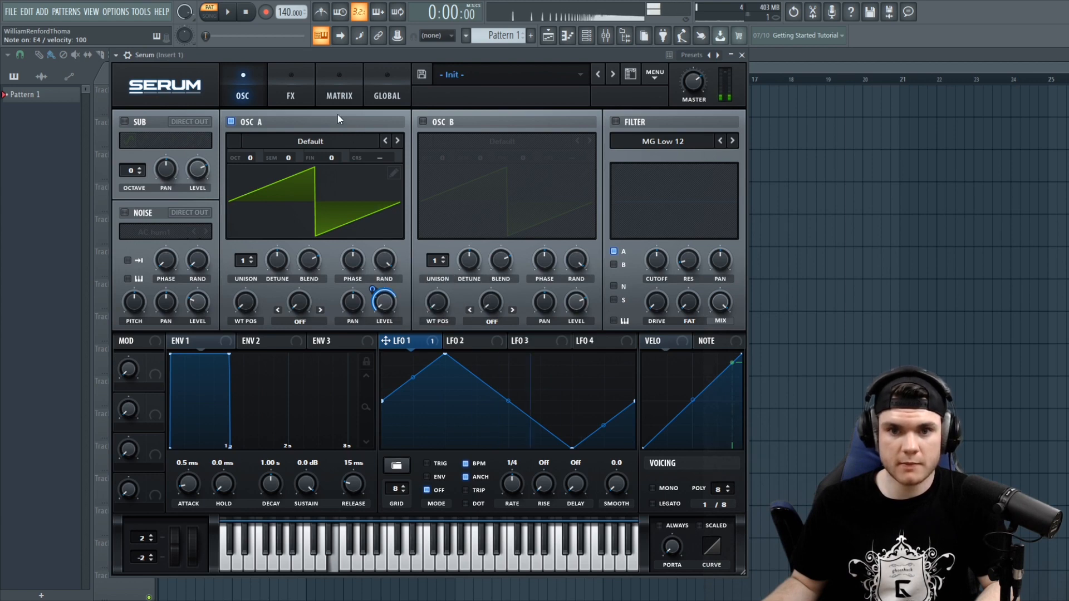
- Open the modulation matrix and bend the curve of the LFO 1 to A Vol slot
{"action": "left_click", "coordinate": [329, 92]}
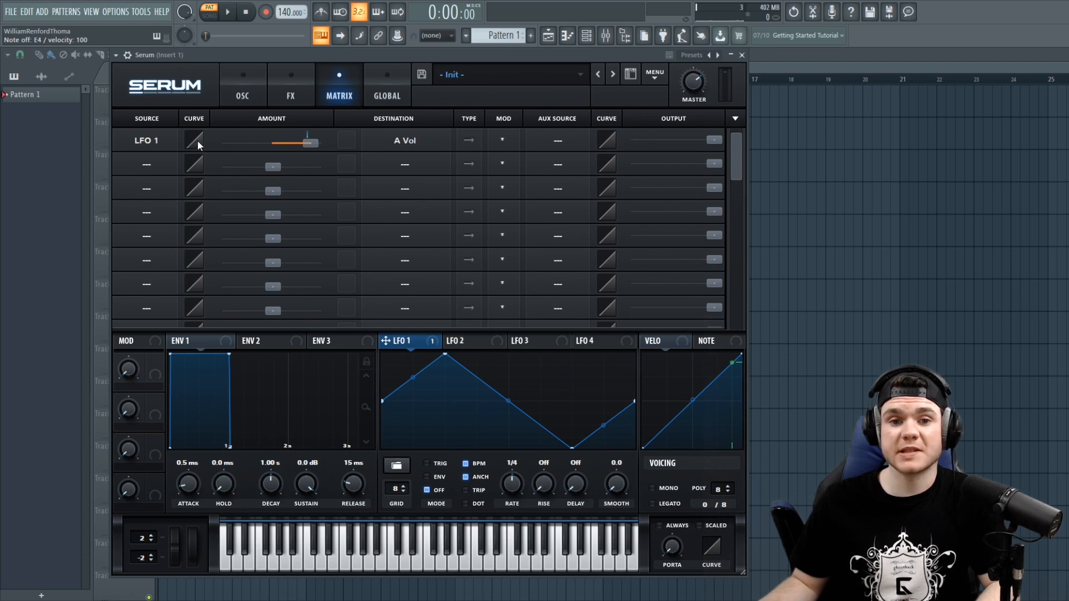
{"action": "left_click_drag", "start_coordinate": [197, 140], "coordinate": [201, 84]}
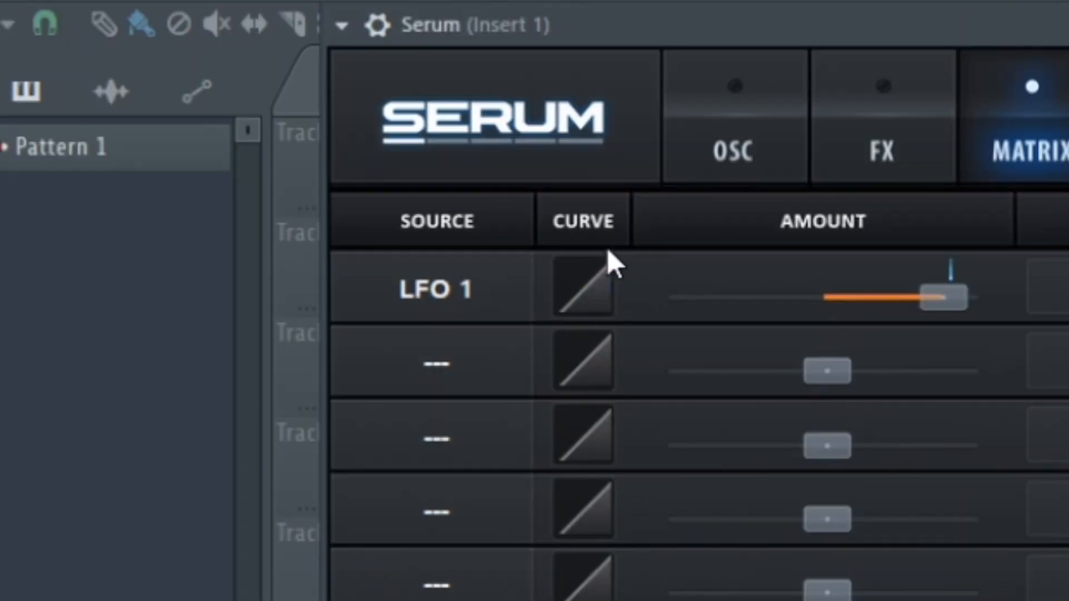
{"action": "left_click_drag", "start_coordinate": [609, 258], "coordinate": [613, 92]}
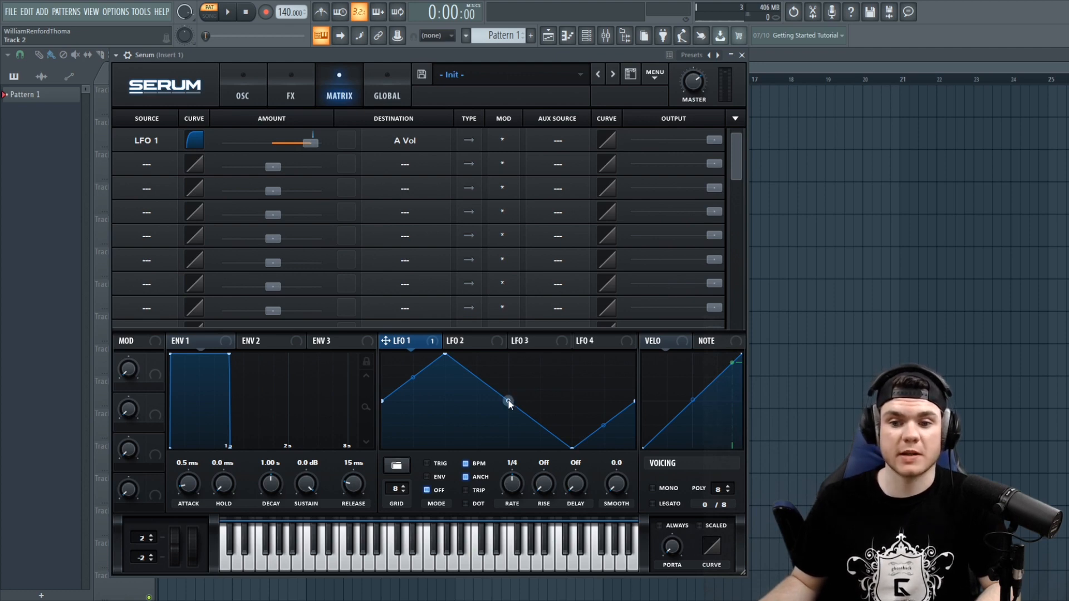
- Bend LFO 1's shape segments into curves and audition the result with a note
{"action": "left_click_drag", "start_coordinate": [507, 400], "coordinate": [508, 374]}
{"action": "left_click_drag", "start_coordinate": [417, 377], "coordinate": [415, 358]}
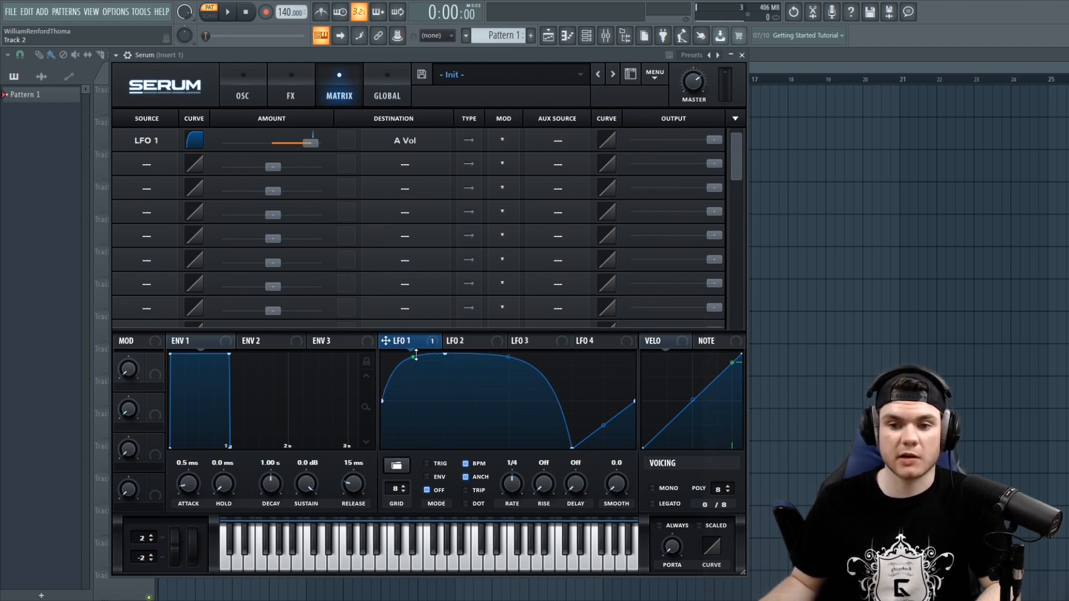
{"action": "left_click_drag", "start_coordinate": [508, 357], "coordinate": [507, 352]}
{"action": "key", "text": "c"}
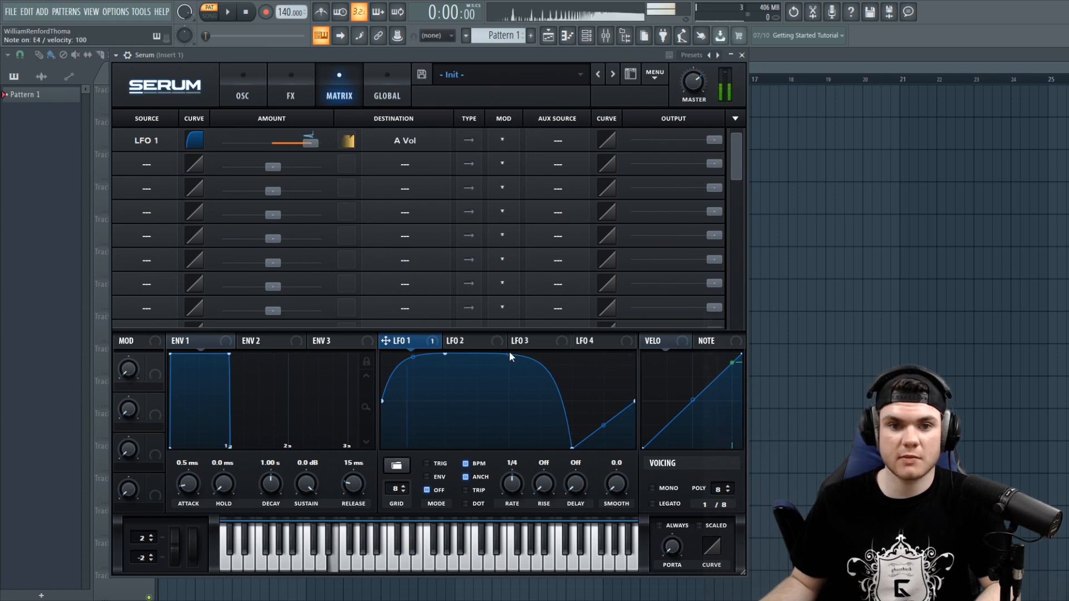
{"action": "left_click_drag", "start_coordinate": [499, 360], "coordinate": [412, 379]}
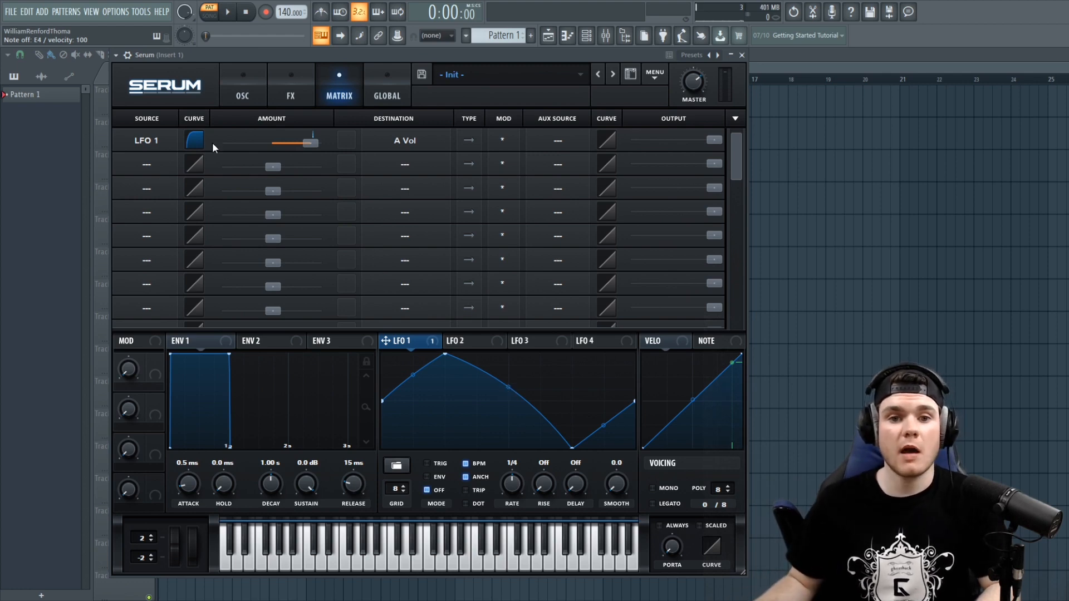
- Reshape the LFO 1 slot's matrix curve again and play a note
{"action": "left_click_drag", "start_coordinate": [196, 141], "coordinate": [188, 182]}
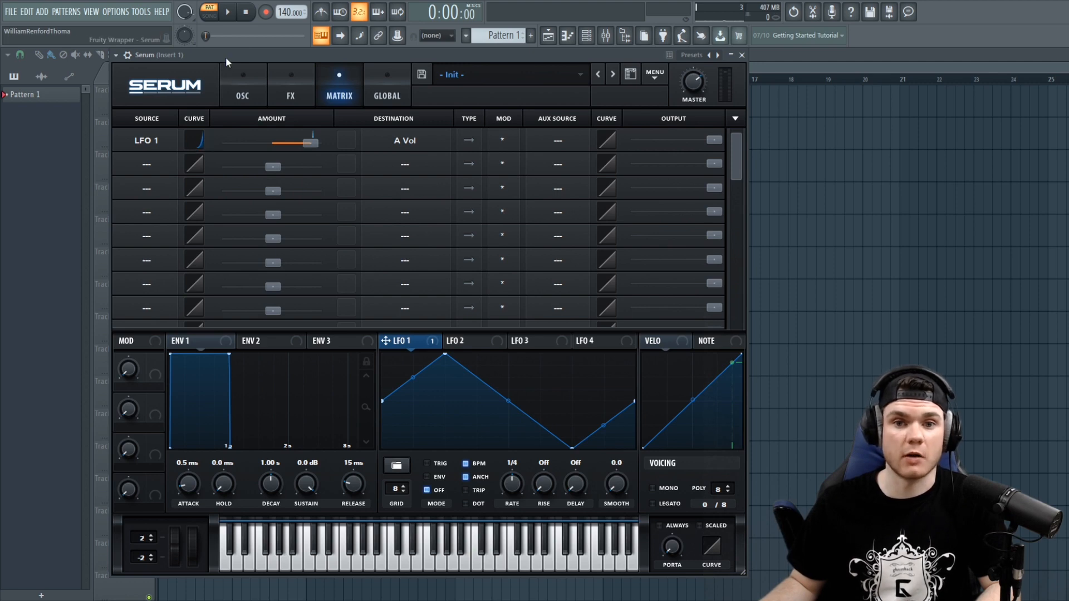
{"action": "key", "text": "c"}
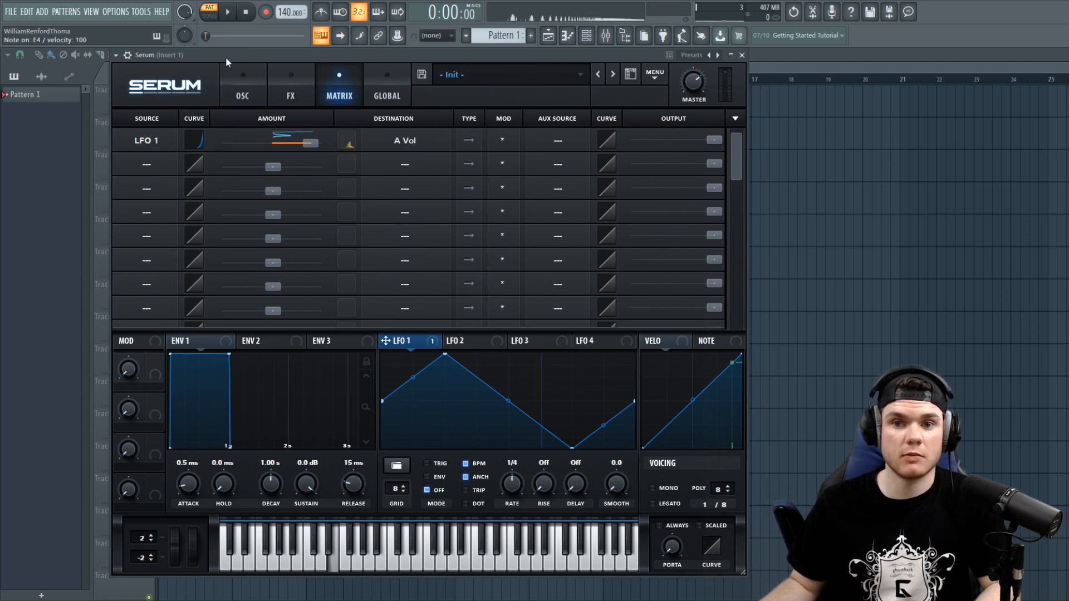
- Reset the LFO 1 slot's matrix curve to 0
{"action": "double_click", "coordinate": [200, 142]}
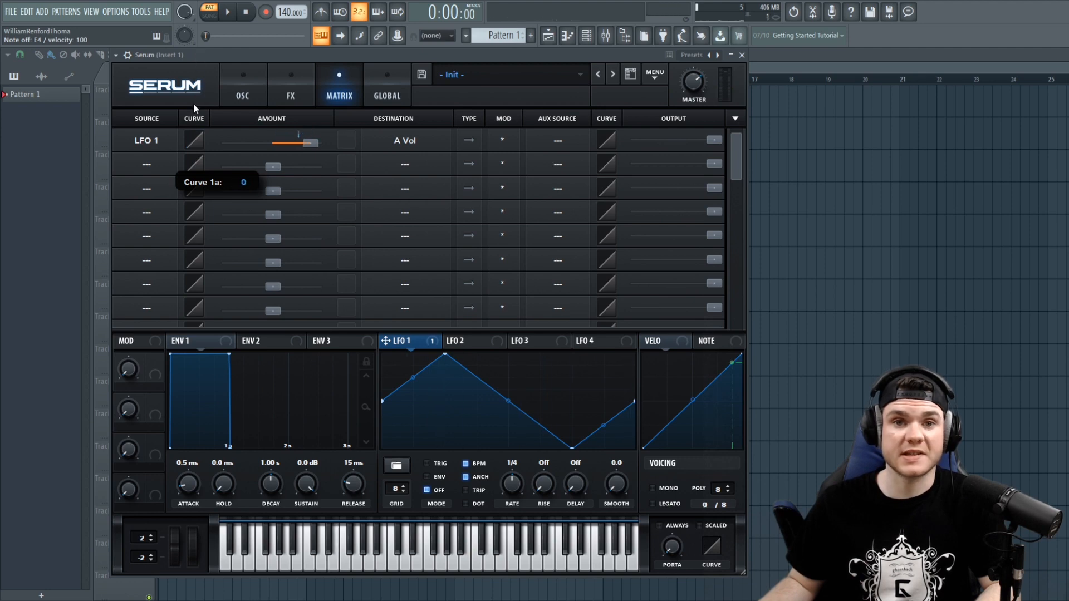
{"action": "left_click_drag", "start_coordinate": [193, 138], "coordinate": [191, 151]}
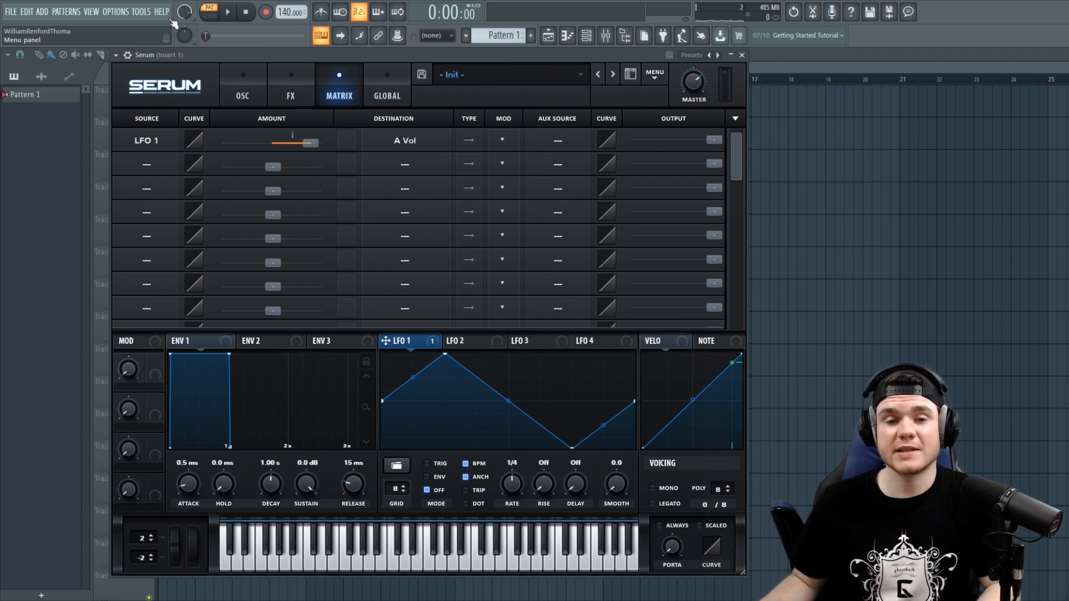
{"action": "left_click_drag", "start_coordinate": [196, 134], "coordinate": [194, 176]}
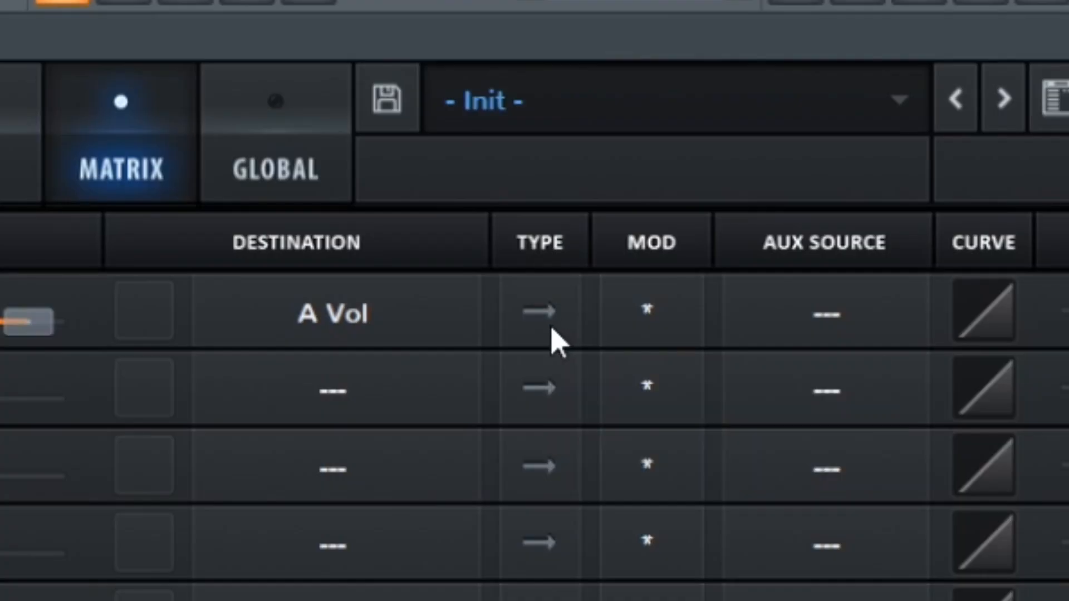
- Lower LFO 1's modulation depth on OSC A's level to 28 from the oscillator view
{"action": "left_click", "coordinate": [543, 323]}
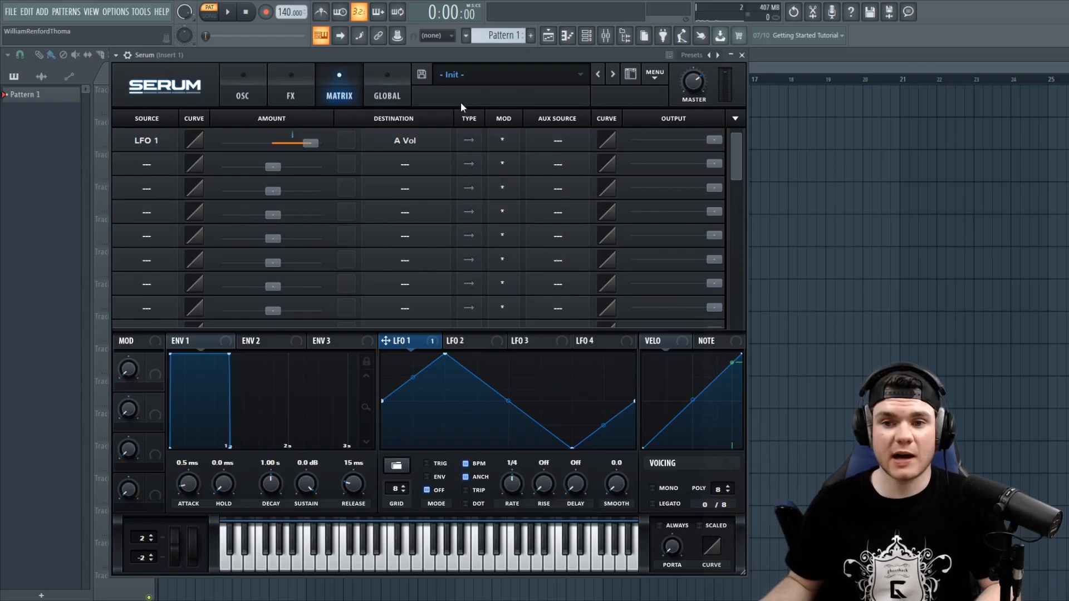
{"action": "left_click", "coordinate": [250, 78]}
{"action": "mouse_move", "coordinate": [386, 301]}
{"action": "left_mouse_down"}
{"action": "mouse_move", "coordinate": [391, 281]}
{"action": "mouse_move", "coordinate": [378, 316]}
{"action": "left_mouse_up"}
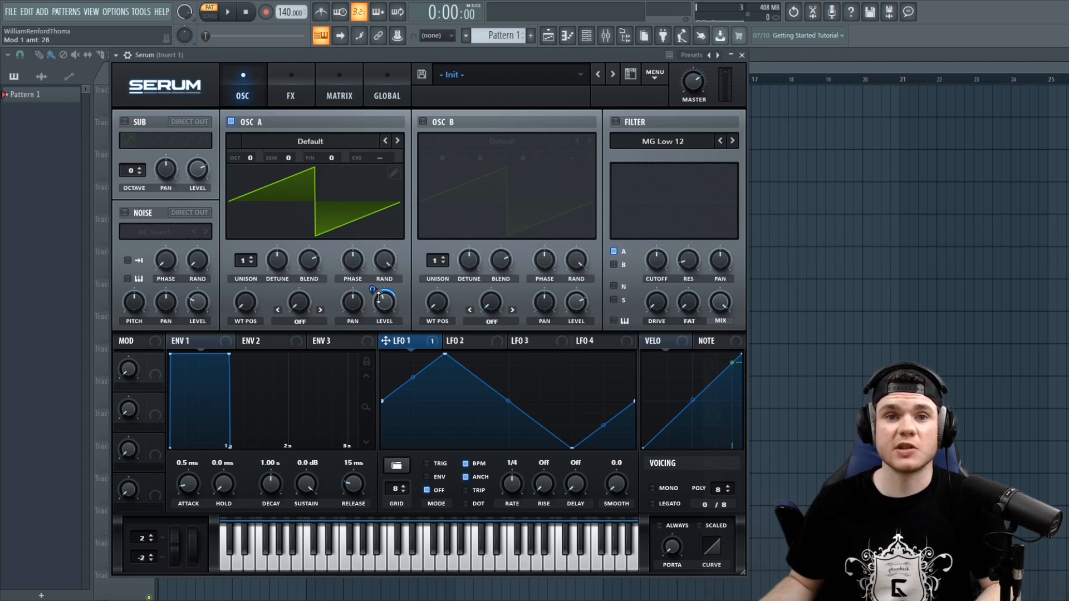
{"action": "mouse_move", "coordinate": [383, 303]}
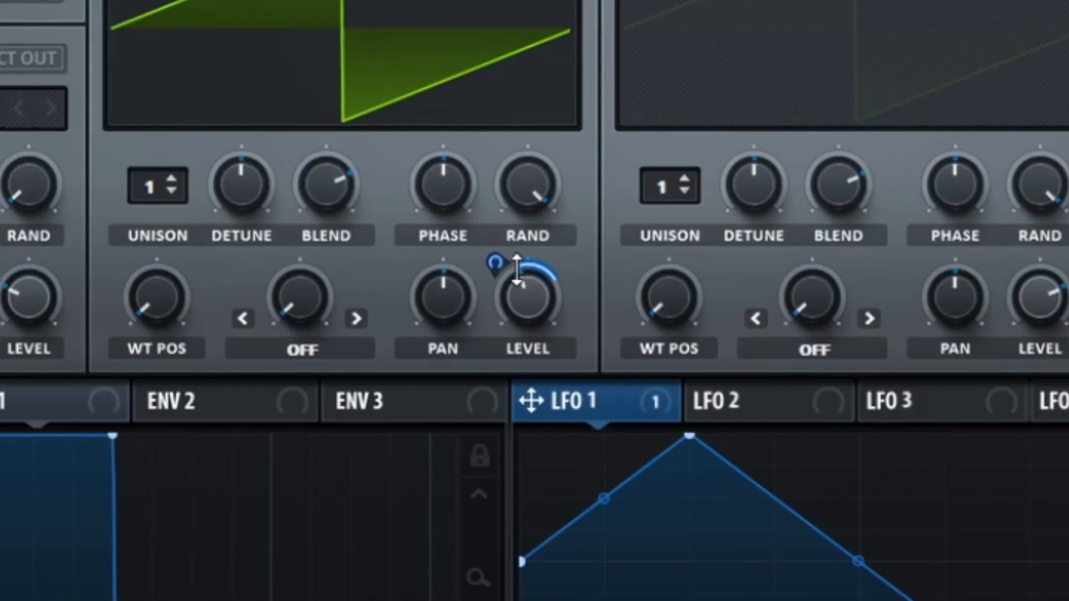
{"action": "mouse_move", "coordinate": [542, 282]}
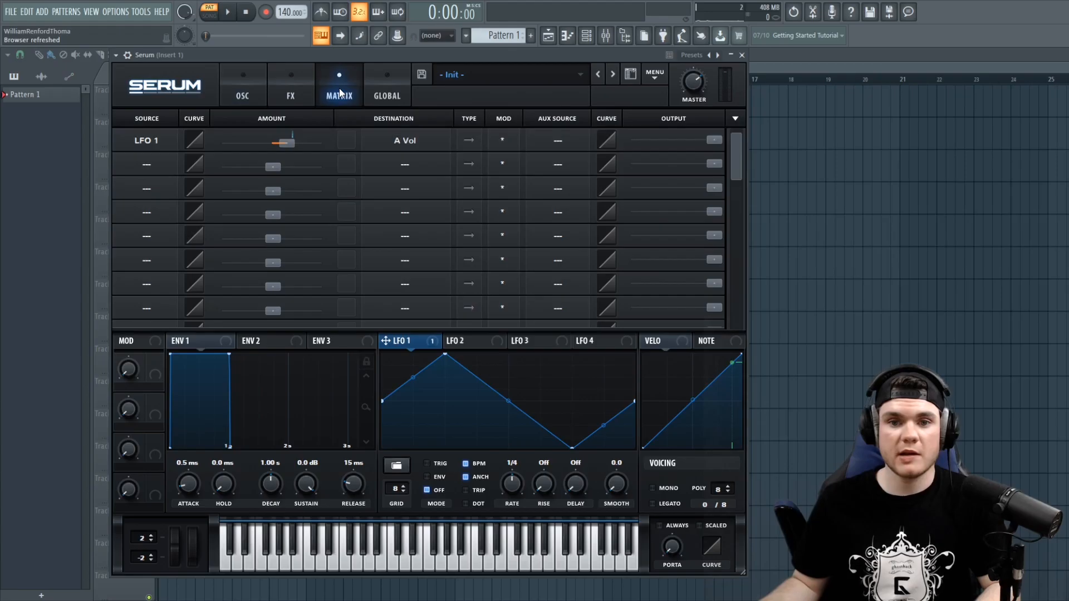
- Set the LFO 1 to A Vol amount to 30 in the matrix and compare it on OSC A's level knob
{"action": "left_click_drag", "start_coordinate": [283, 142], "coordinate": [291, 146]}
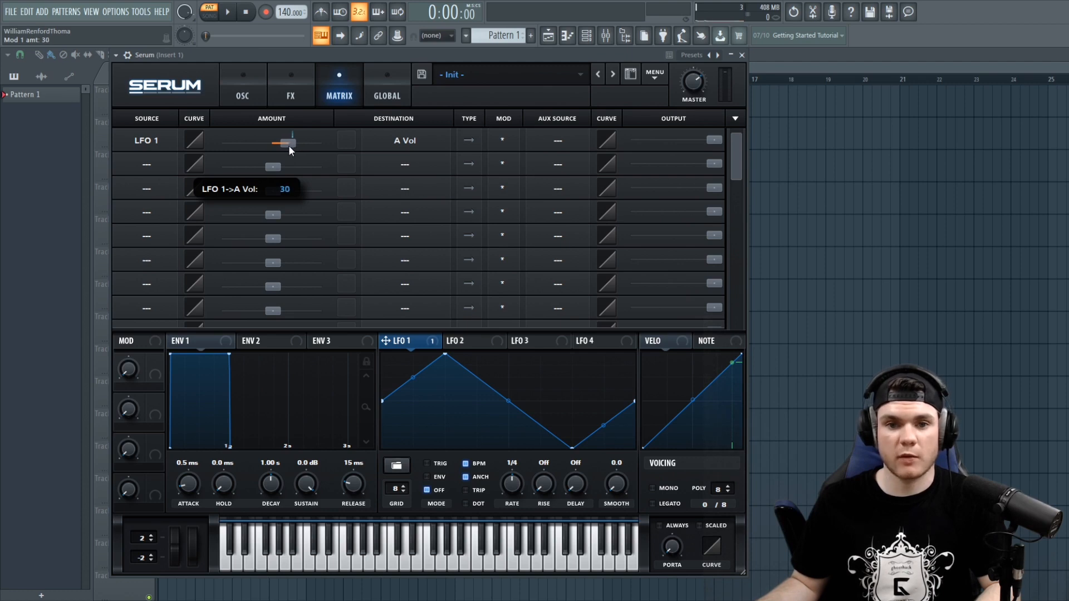
{"action": "left_click", "coordinate": [243, 95]}
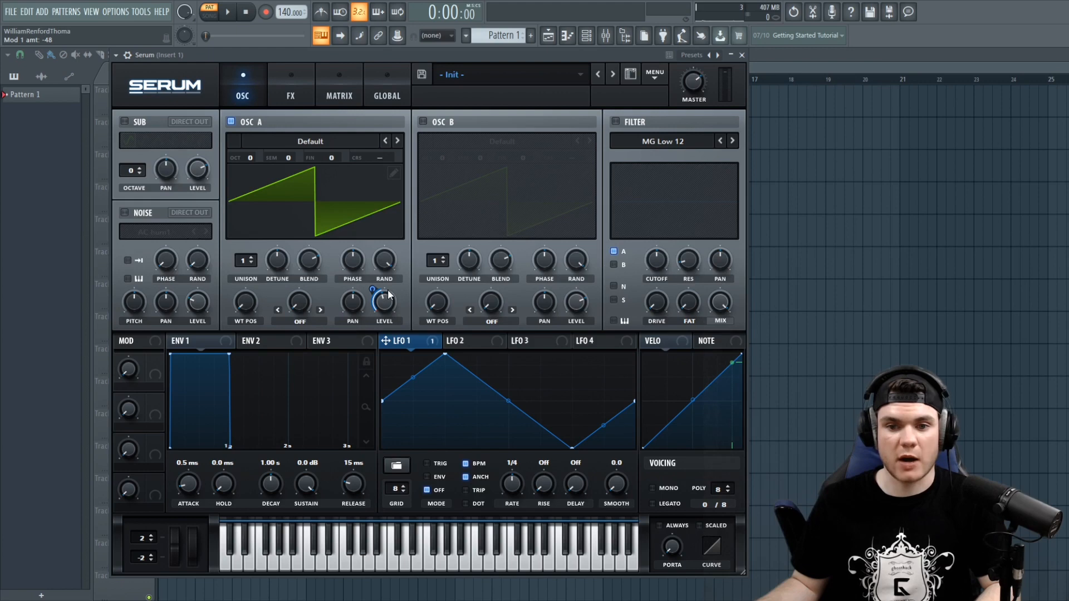
{"action": "left_click", "coordinate": [330, 81]}
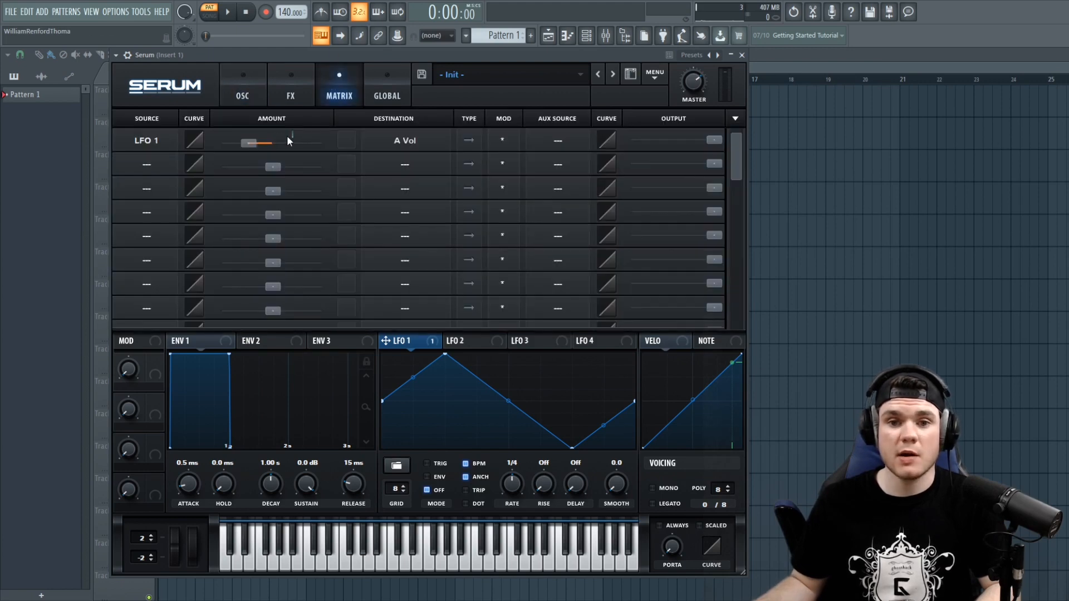
- Set the LFO 1 to A Vol amount to 19 in the matrix and switch to the oscillator view
{"action": "left_click_drag", "start_coordinate": [258, 142], "coordinate": [309, 151]}
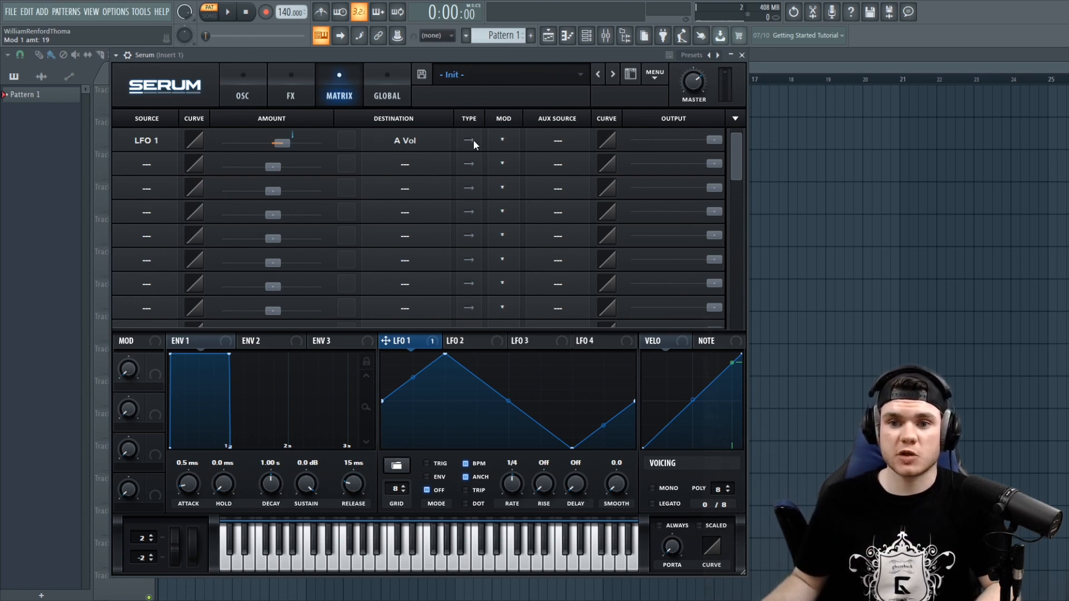
{"action": "left_click", "coordinate": [245, 90]}
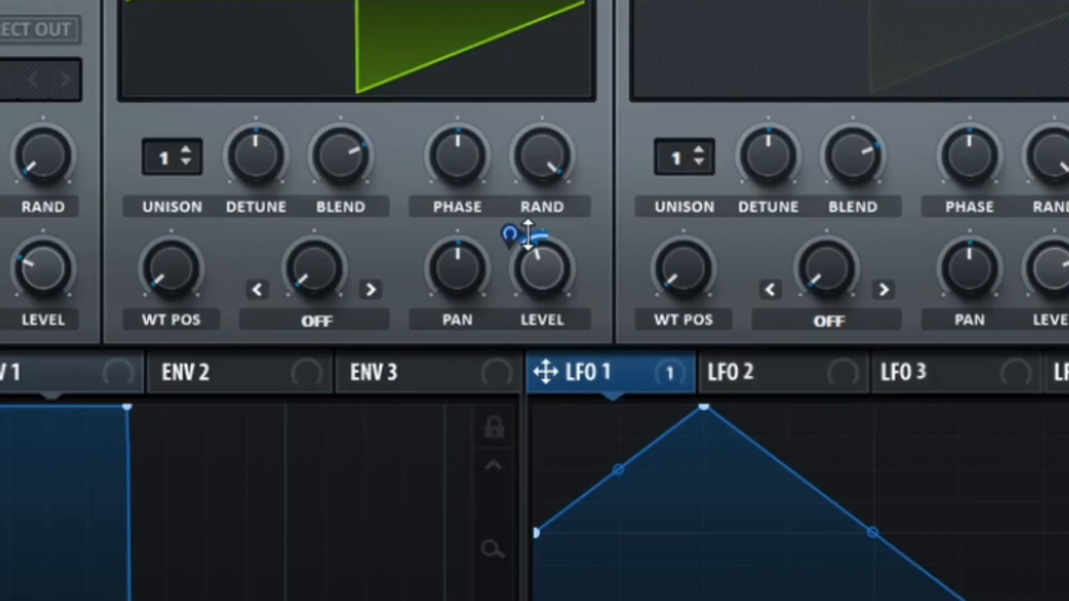
- Make LFO 1's modulation of OSC A's level bipolar, increase its depth, and return to the matrix
{"action": "left_click_drag", "start_coordinate": [506, 231], "coordinate": [485, 253]}
{"action": "left_click_drag", "start_coordinate": [363, 296], "coordinate": [364, 259]}
{"action": "left_click", "coordinate": [324, 87]}
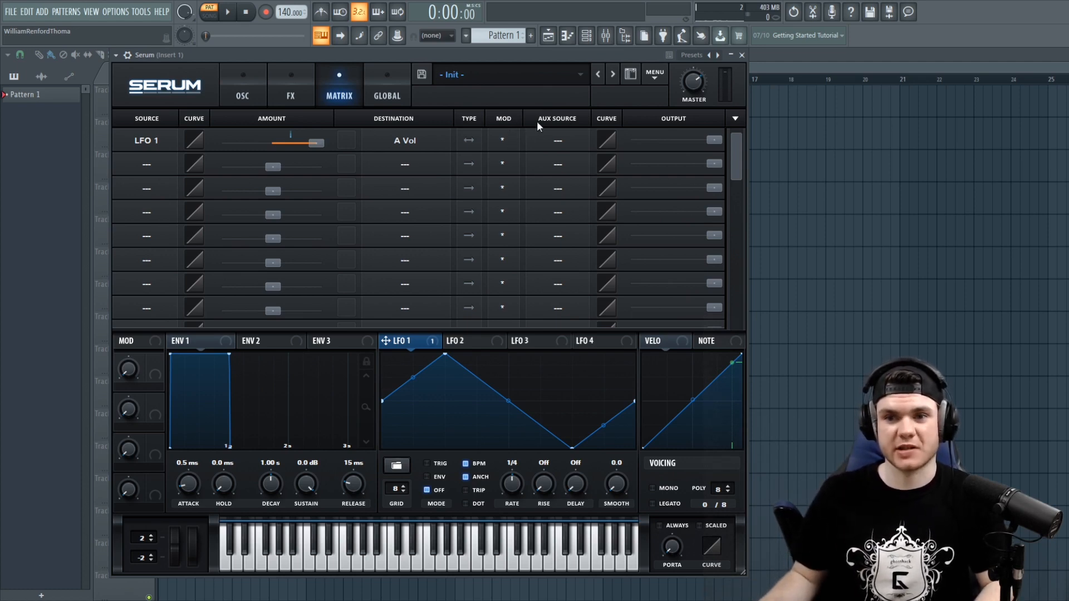
- Initialise the preset and play a note
{"action": "left_click", "coordinate": [654, 75]}
{"action": "left_click", "coordinate": [689, 147]}
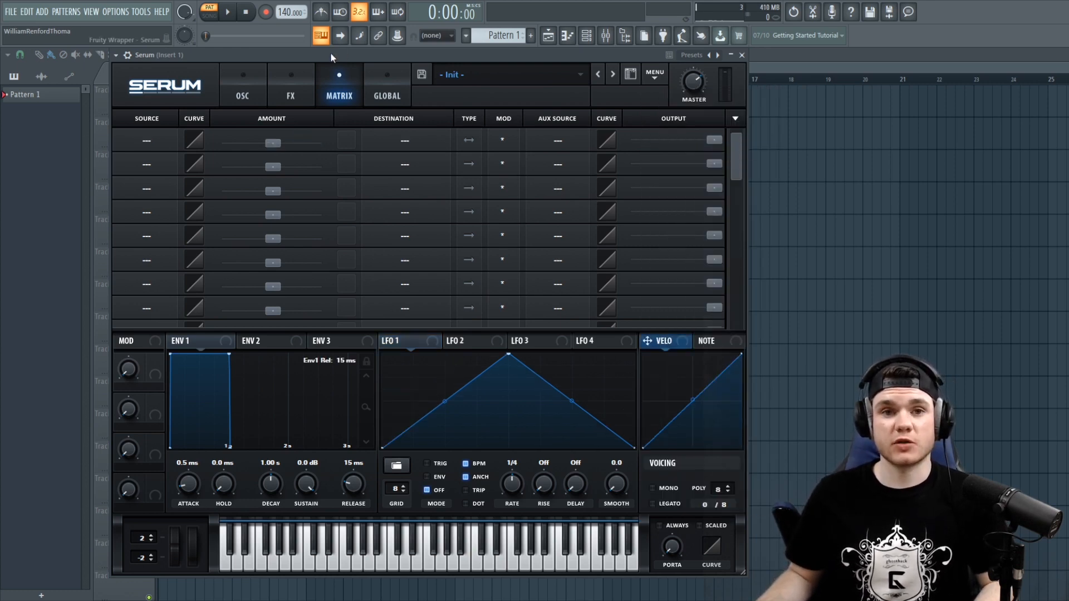
{"action": "key", "text": "e"}
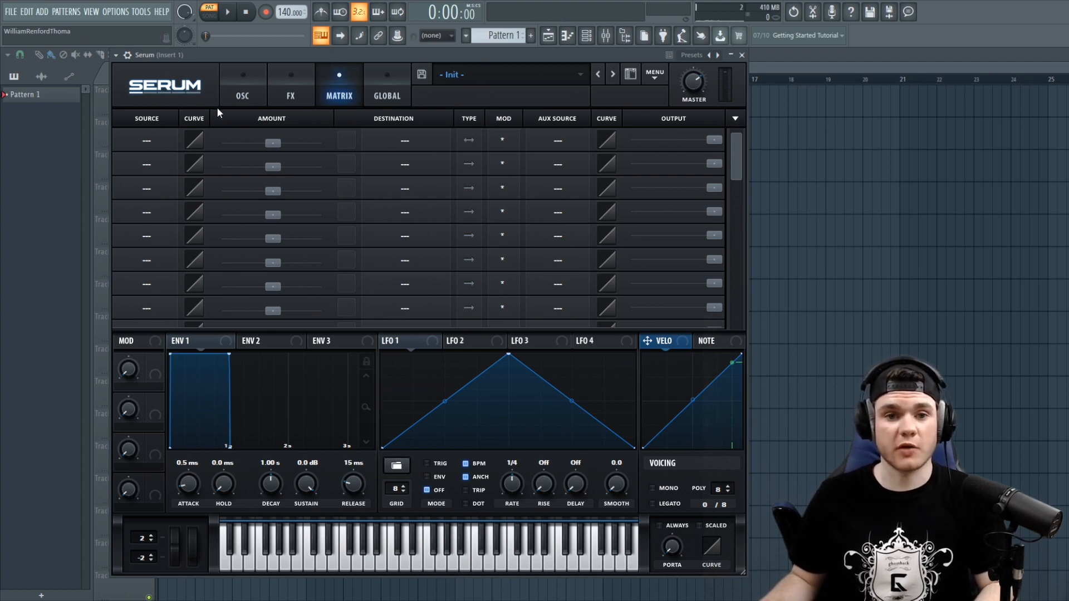
- Assign LFO 1 as the source of the first matrix slot
{"action": "left_click", "coordinate": [142, 139]}
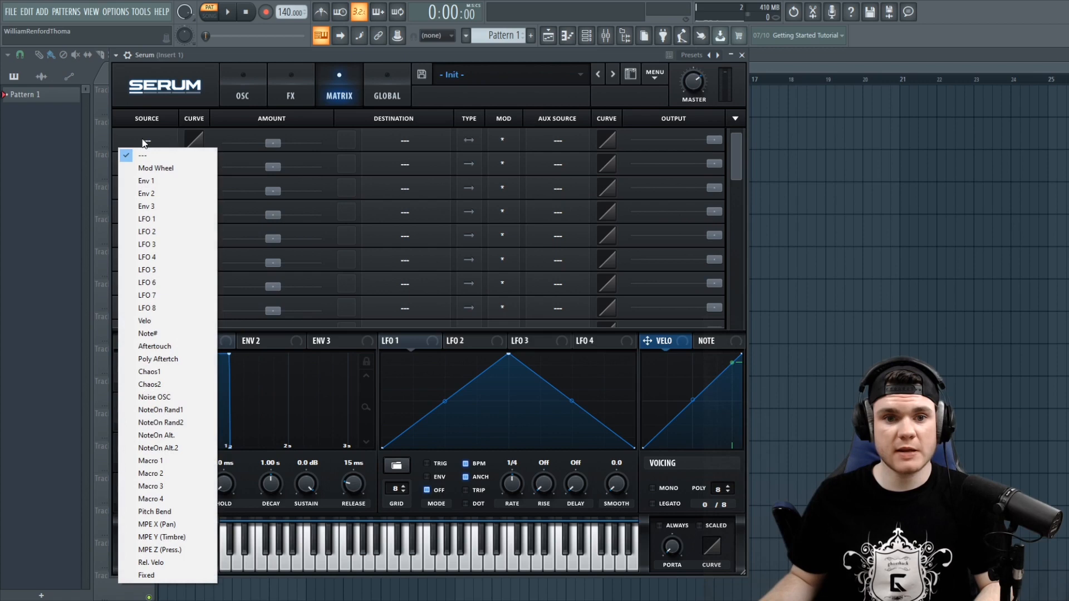
{"action": "left_click", "coordinate": [165, 220]}
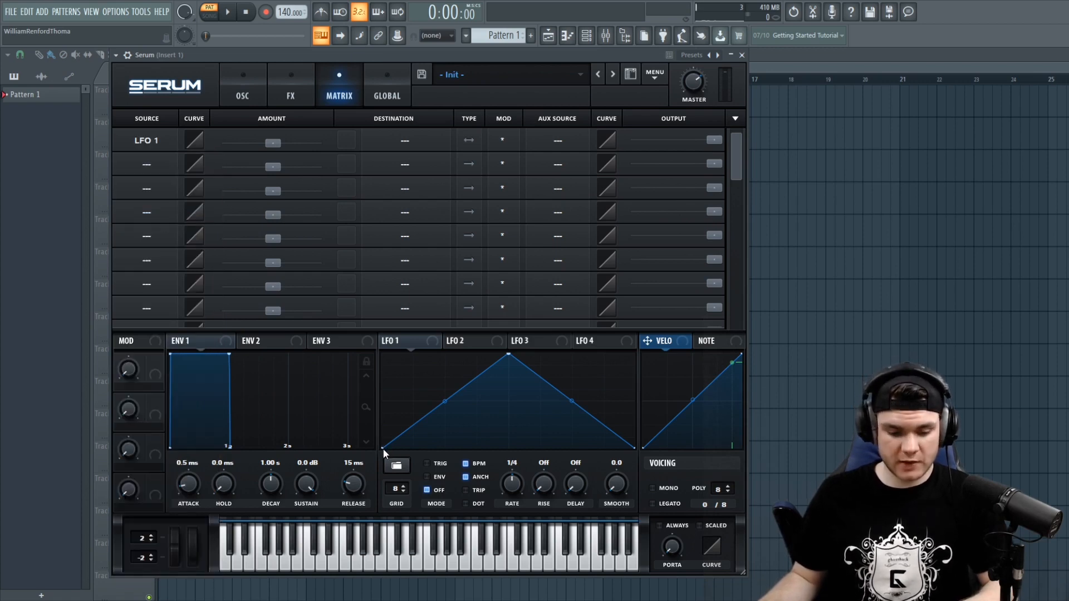
- Reshape LFO 1 with a raised start point, the peak moved left, and a dip near the end
{"action": "left_click_drag", "start_coordinate": [383, 447], "coordinate": [383, 400]}
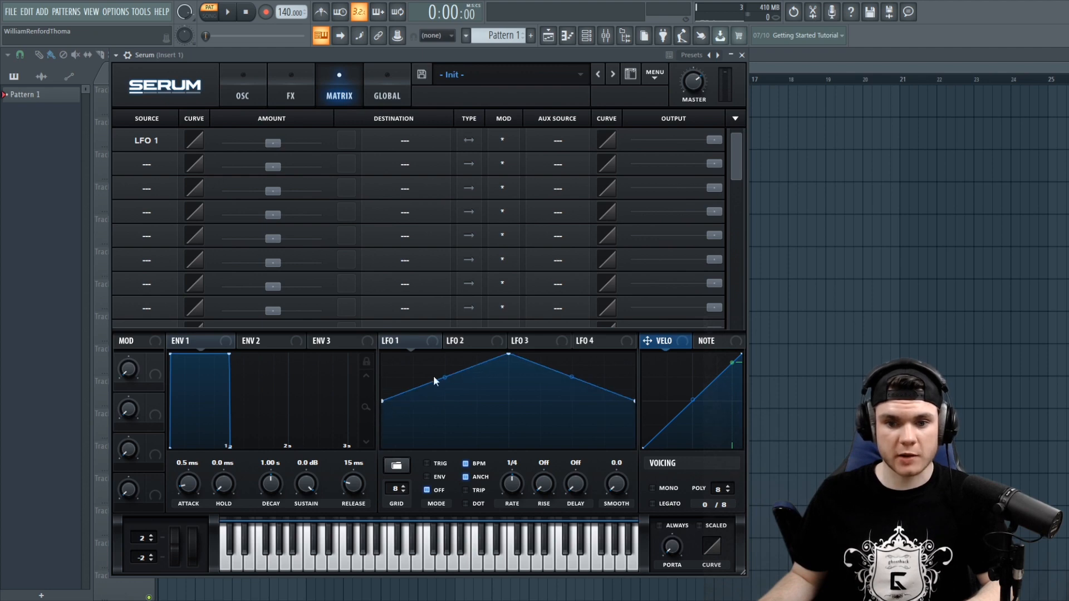
{"action": "left_click_drag", "start_coordinate": [506, 357], "coordinate": [457, 357]}
{"action": "left_click_drag", "start_coordinate": [483, 392], "coordinate": [572, 447]}
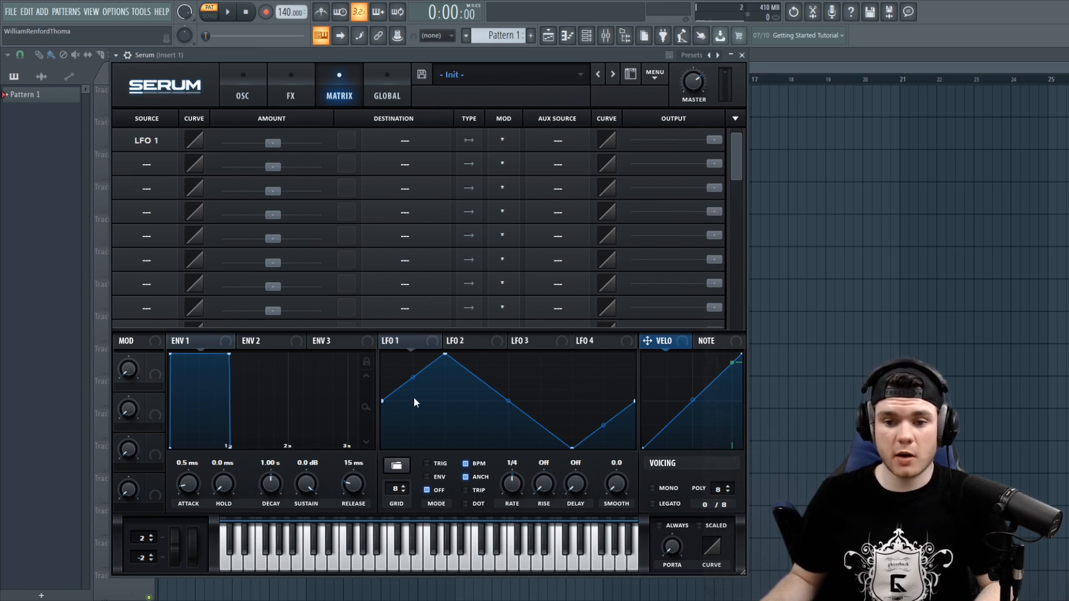
- Turn off BPM sync for LFO 1 and play notes to hear it
{"action": "left_click", "coordinate": [467, 463]}
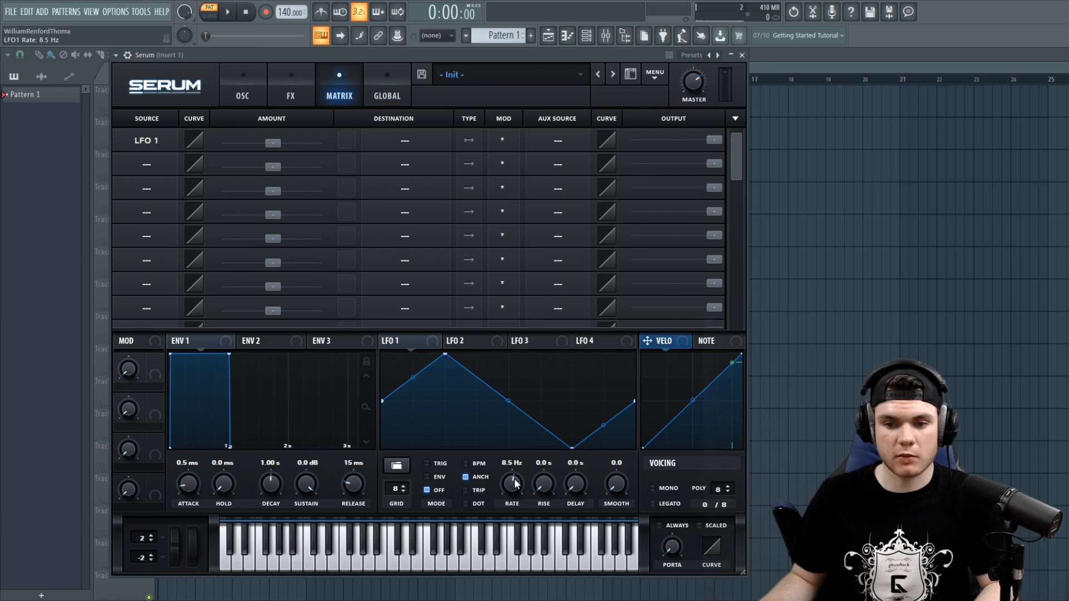
{"action": "key", "text": "c"}
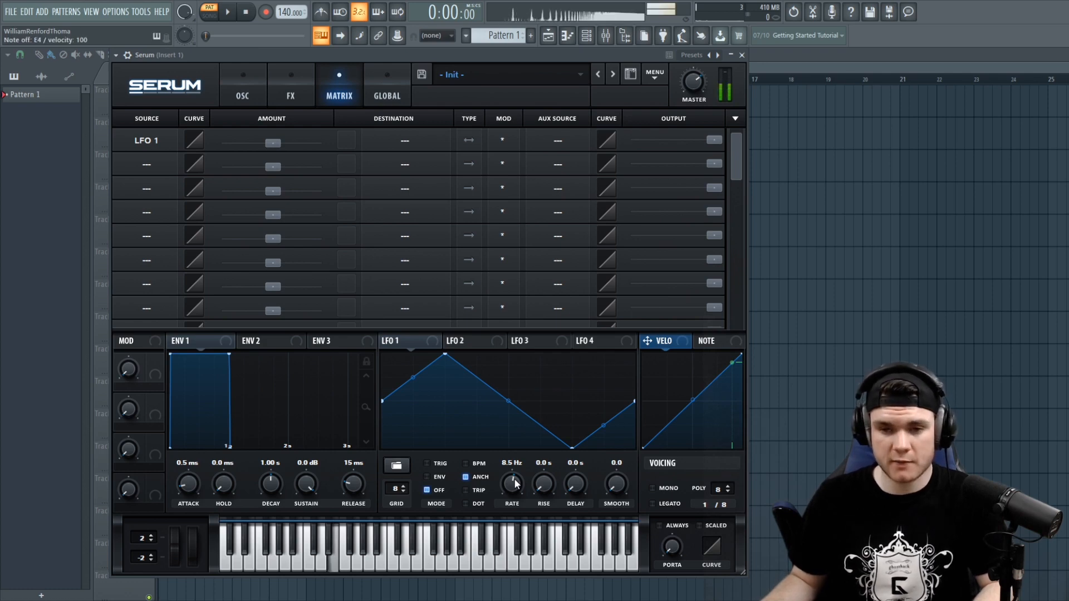
{"action": "key", "text": "e"}
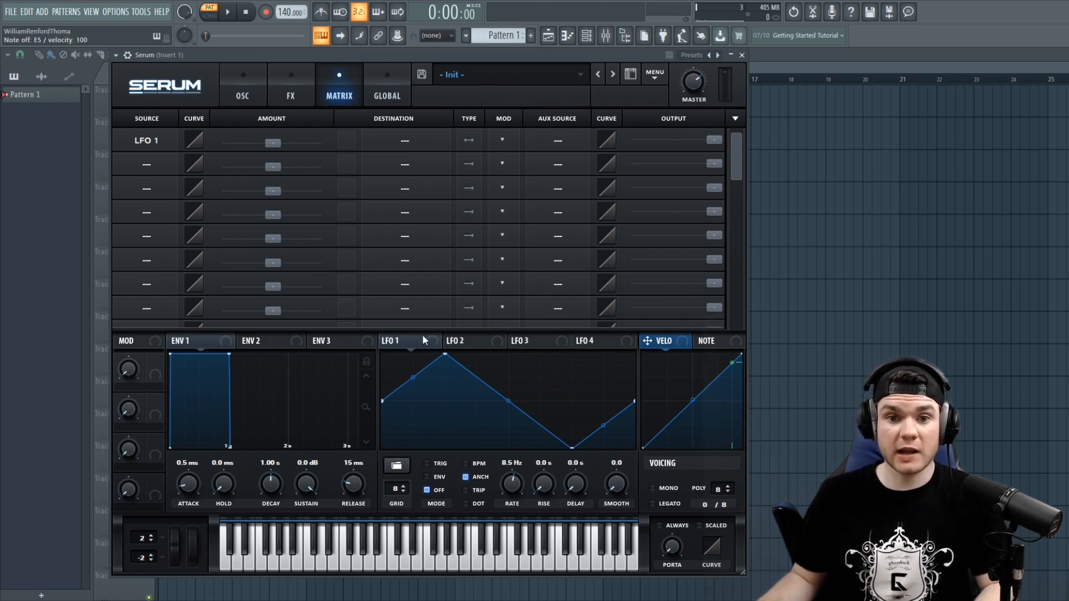
- Set the first matrix slot's destination to the Global Mast.Tun parameter
{"action": "left_click", "coordinate": [392, 141]}
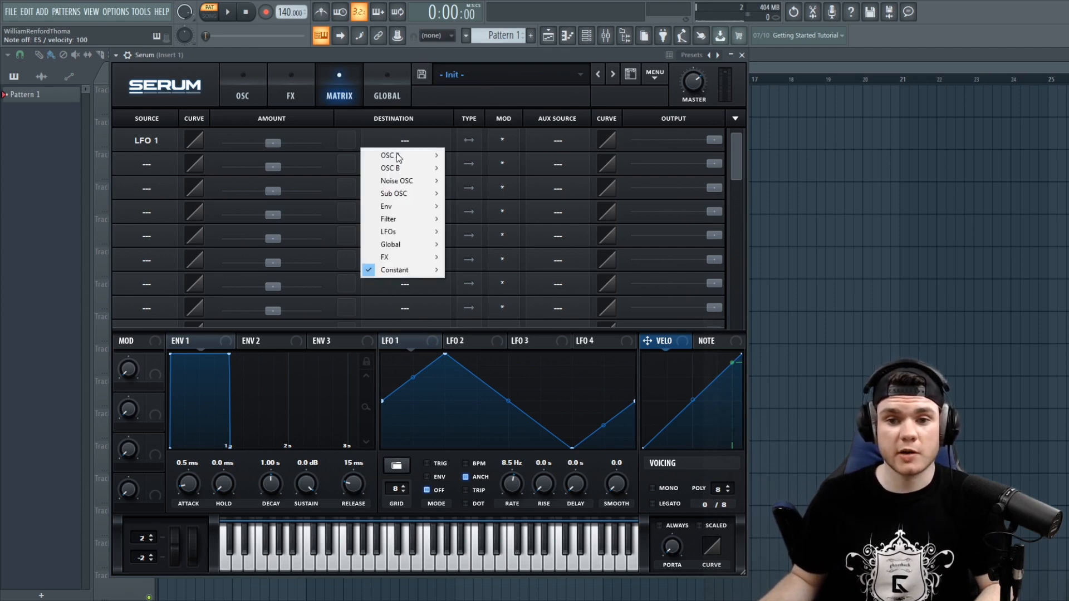
{"action": "mouse_move", "coordinate": [399, 241]}
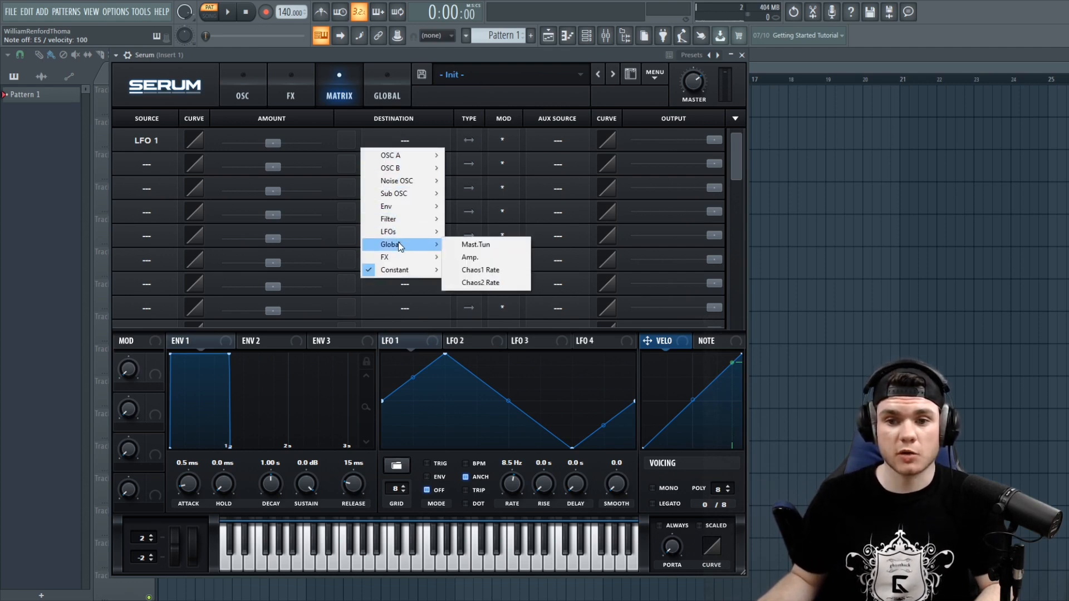
{"action": "left_click", "coordinate": [466, 246]}
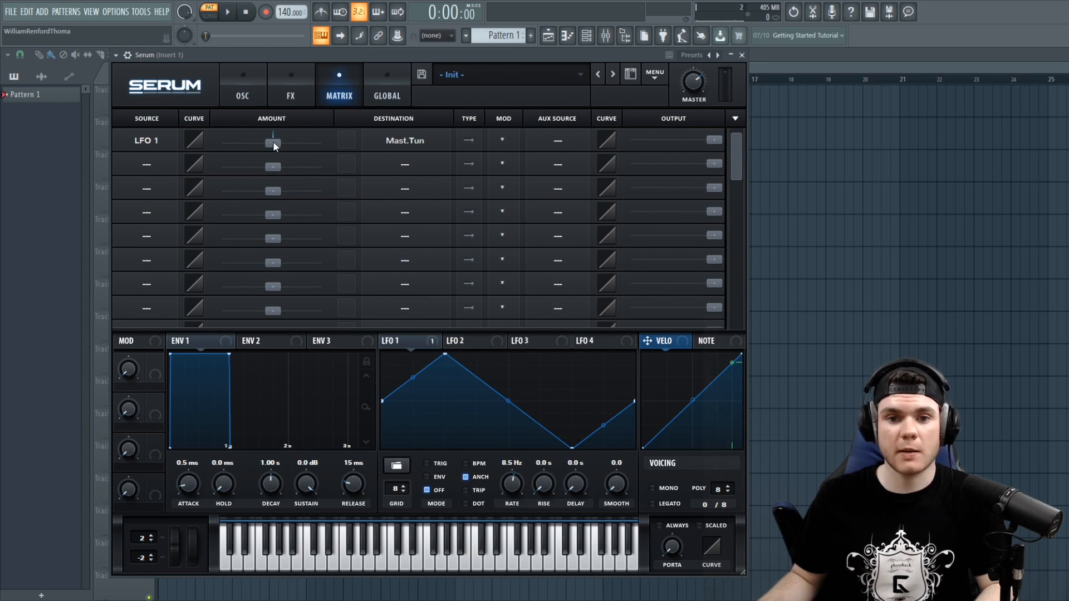
- Give the first slot a small modulation amount and play several notes to hear the master tuning wobble
{"action": "left_click_drag", "start_coordinate": [273, 142], "coordinate": [292, 146]}
{"action": "key", "text": "c"}
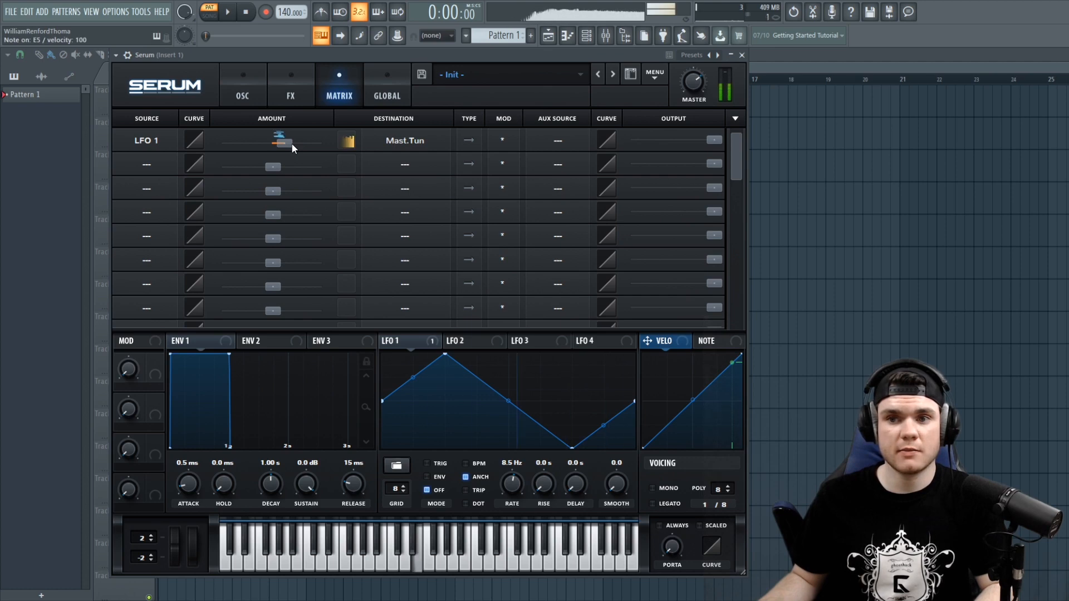
{"action": "left_click_drag", "start_coordinate": [290, 143], "coordinate": [283, 151]}
{"action": "key", "text": "e"}
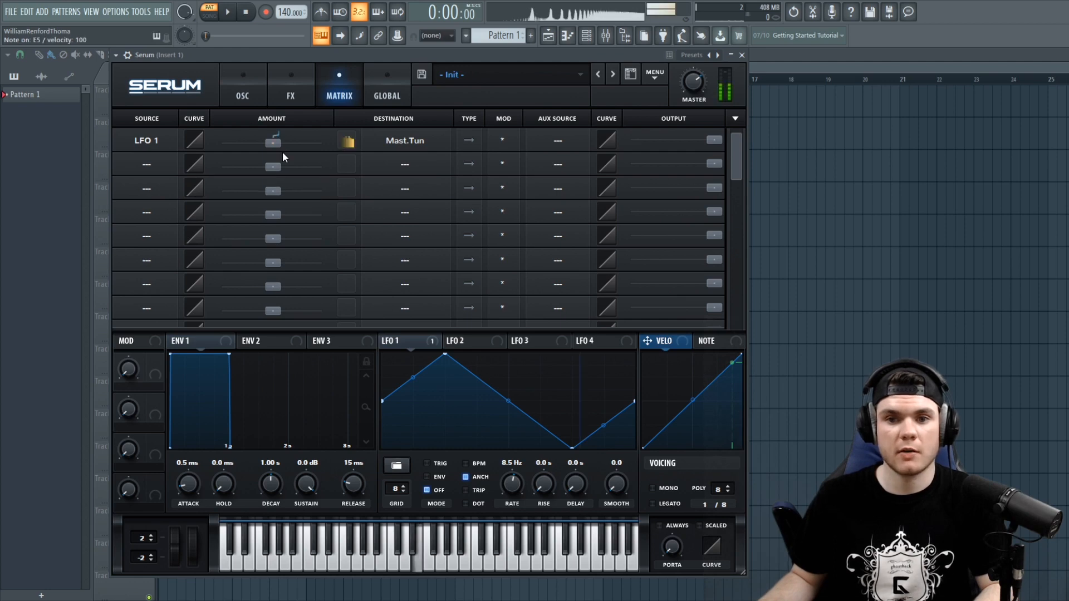
{"action": "key", "text": "c"}
{"action": "key", "text": "e"}
{"action": "key", "text": "i"}
{"action": "key", "text": "o"}
{"action": "key", "text": "p"}
{"action": "key", "text": "o"}
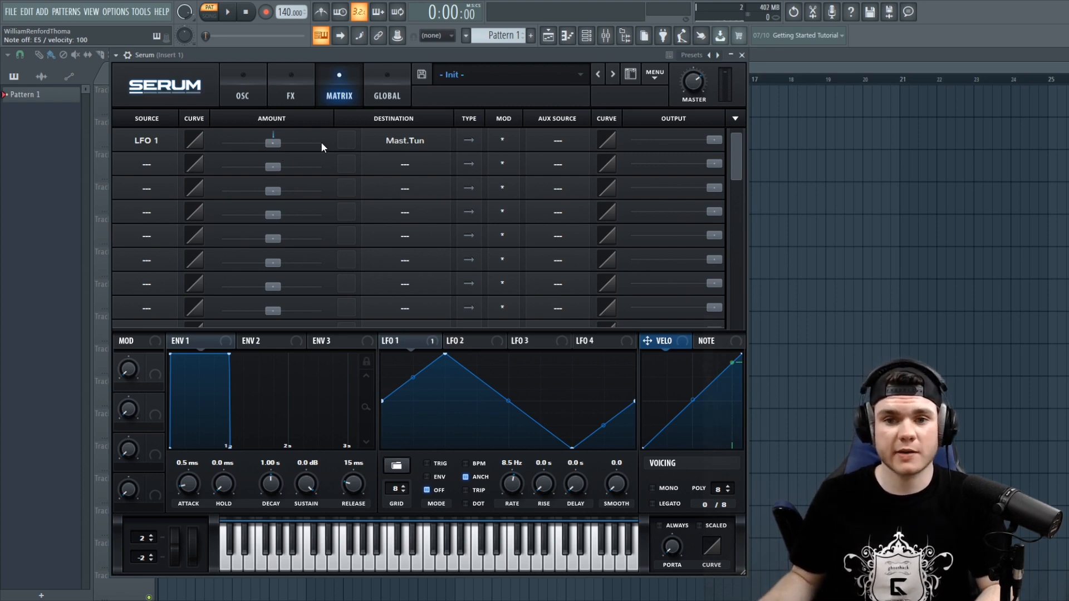
{"action": "key", "text": "e"}
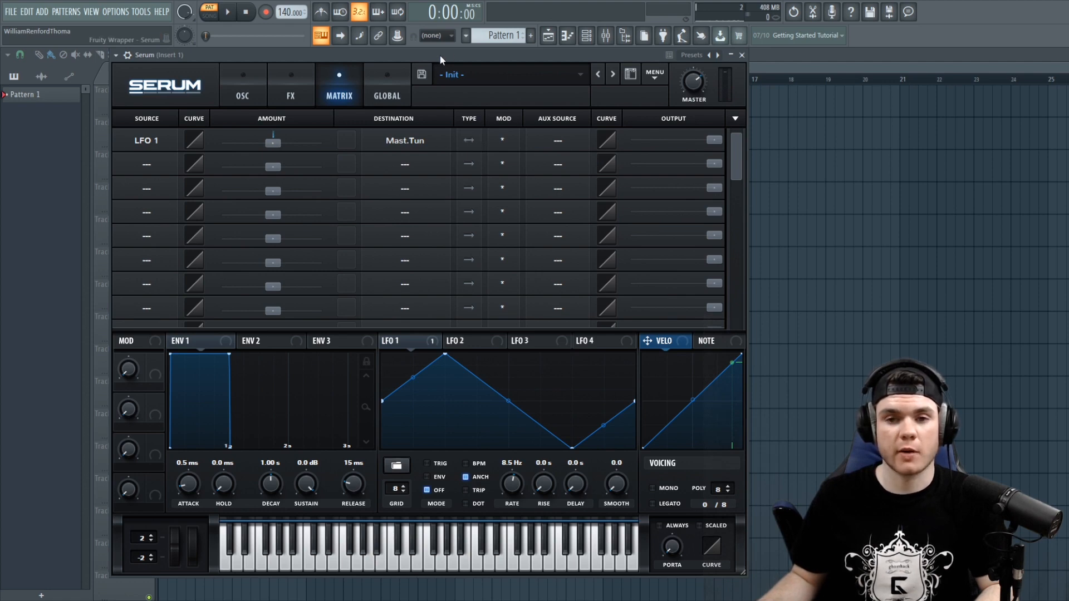
{"action": "key", "text": "c"}
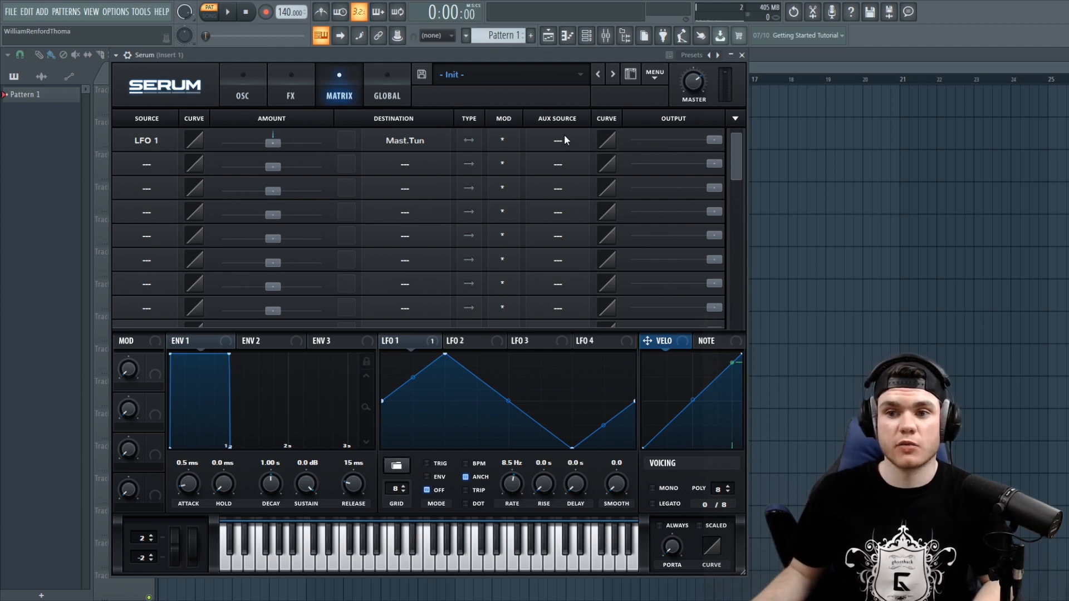
- Set the first slot's aux source to Macro 1 and lower the Macro 1 knob
{"action": "left_click", "coordinate": [550, 140]}
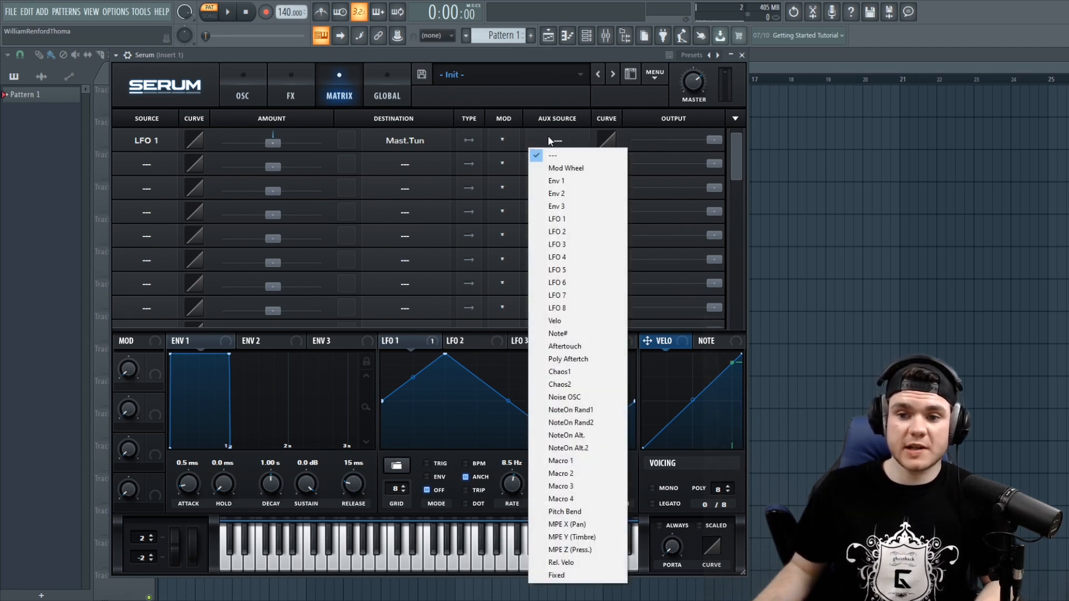
{"action": "left_click", "coordinate": [577, 462]}
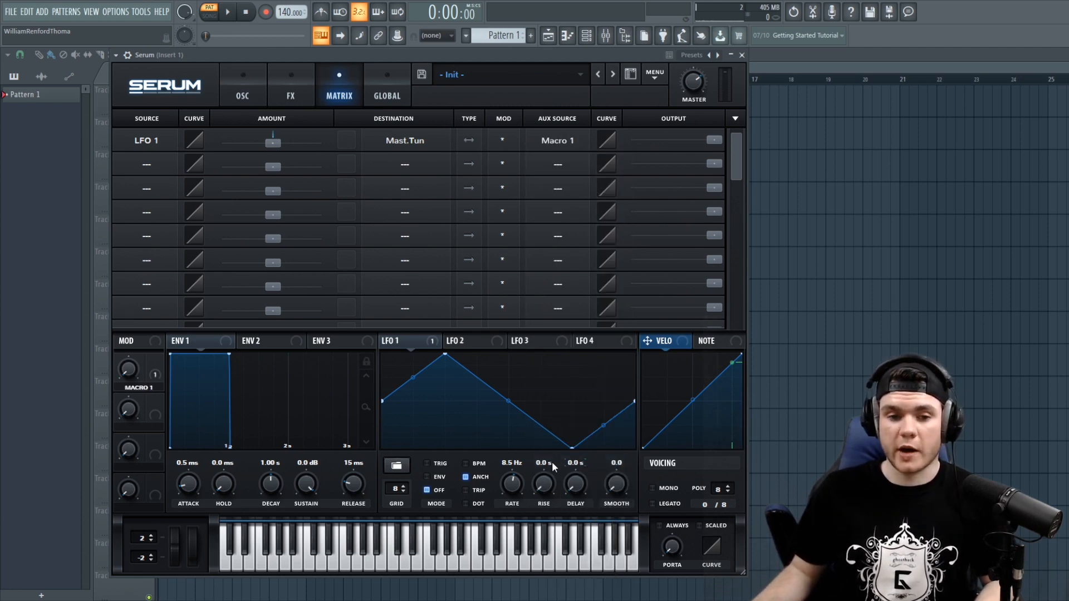
{"action": "left_click_drag", "start_coordinate": [129, 368], "coordinate": [132, 425]}
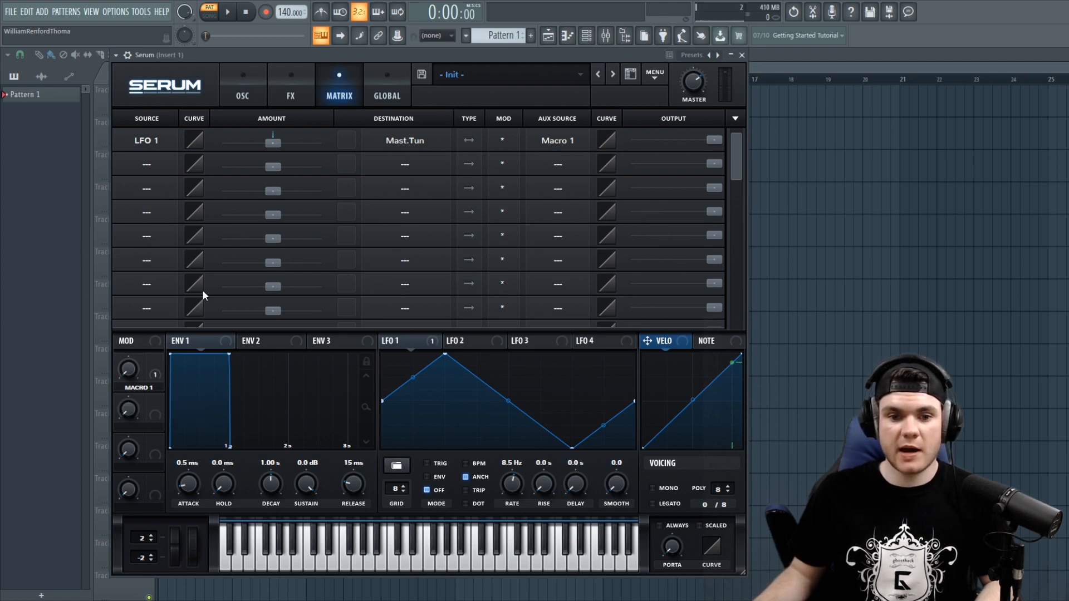
- Turn Macro 1 down to 0% and play notes to hear how it scales the modulation
{"action": "left_click_drag", "start_coordinate": [138, 386], "coordinate": [238, 54]}
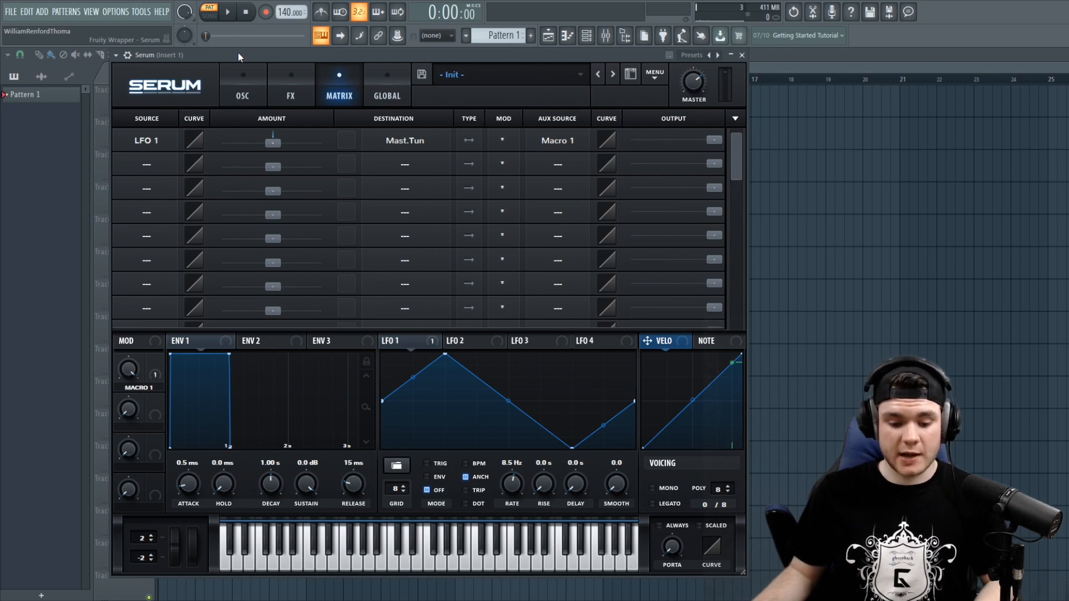
{"action": "key", "text": "e"}
{"action": "key", "text": "e"}
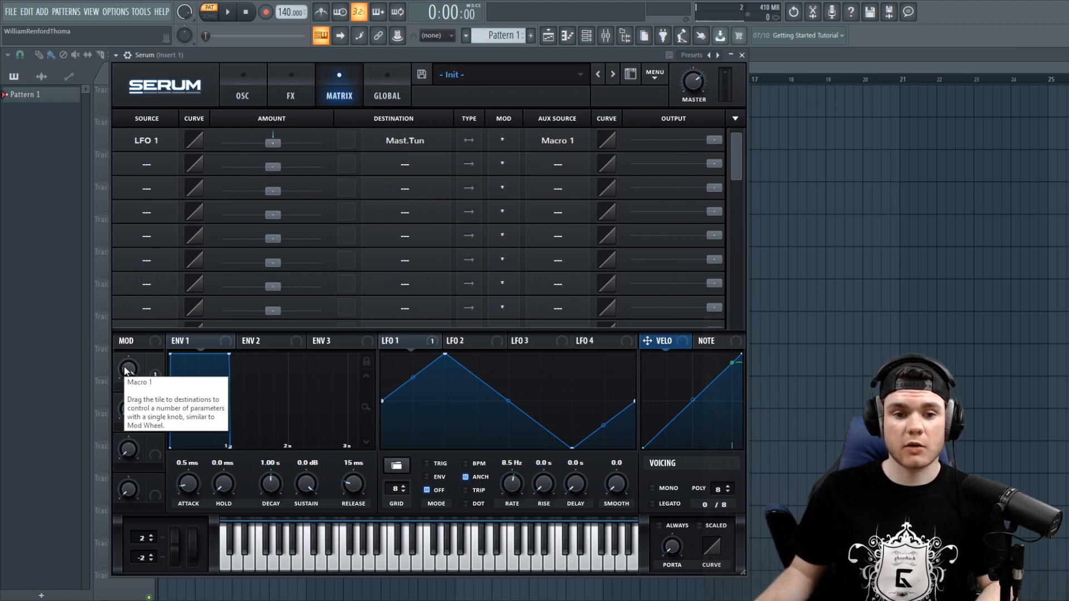
{"action": "key", "text": "e"}
{"action": "left_click_drag", "start_coordinate": [127, 372], "coordinate": [110, 540]}
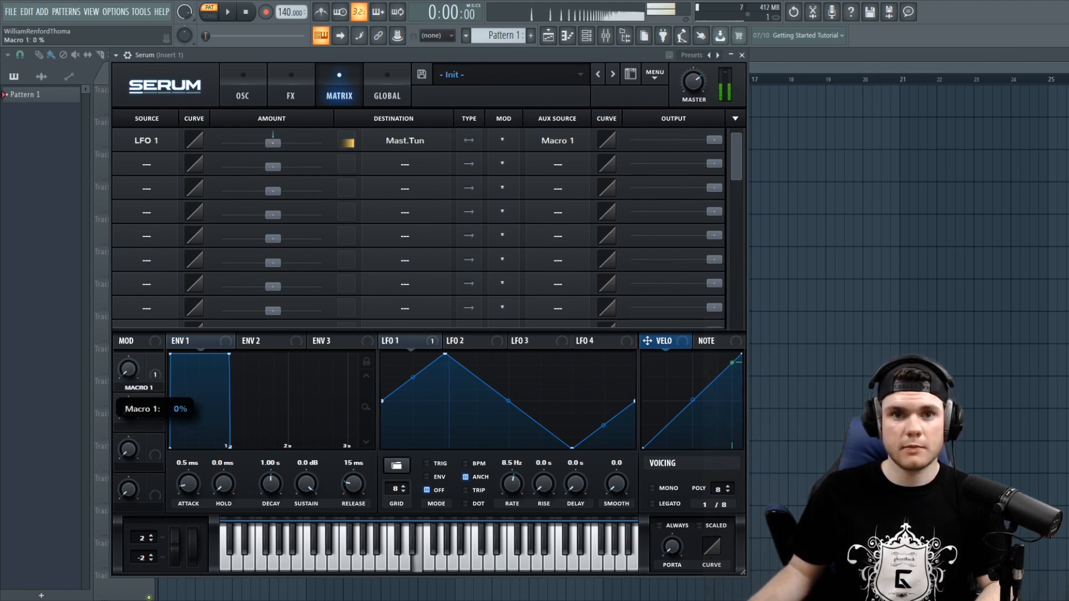
{"action": "left_click_drag", "start_coordinate": [106, 600], "coordinate": [102, 494]}
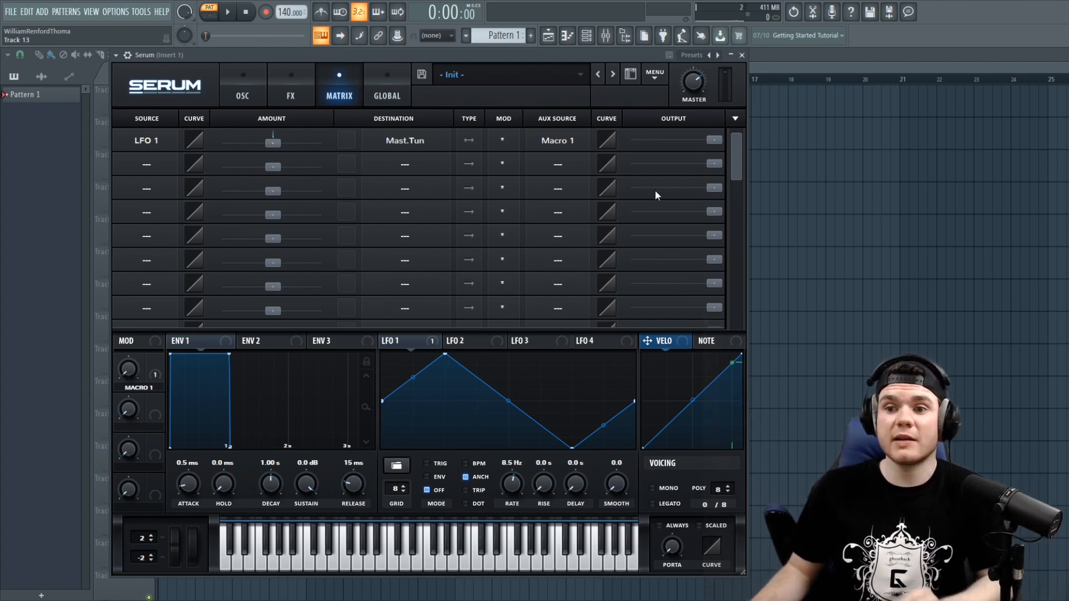
{"action": "left_click_drag", "start_coordinate": [697, 139], "coordinate": [710, 118]}
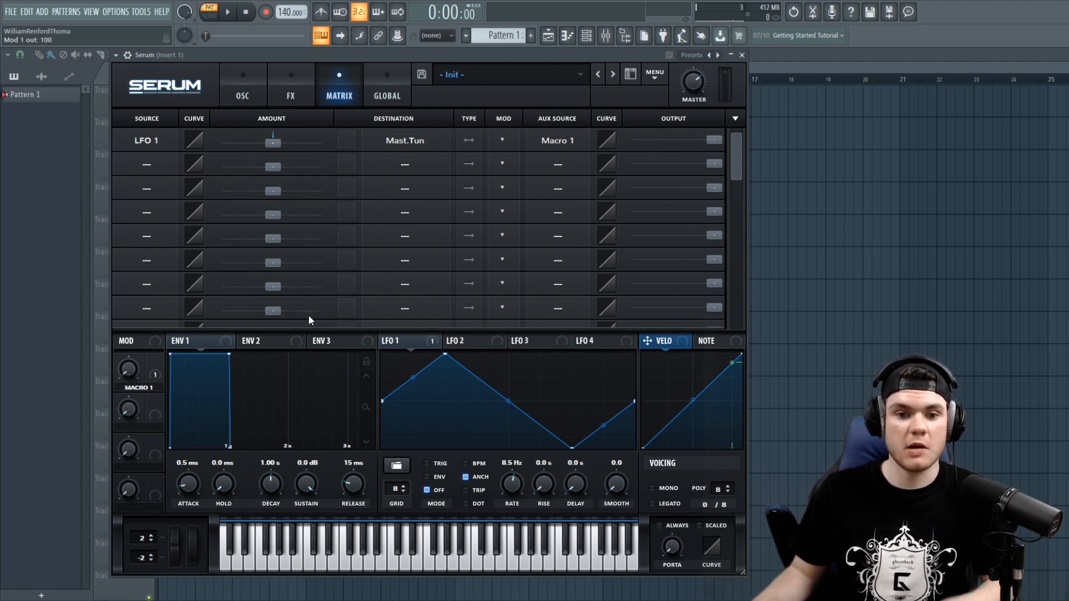
- Open the first slot's aux source list, close it, and raise Macro 1
{"action": "left_click", "coordinate": [472, 341]}
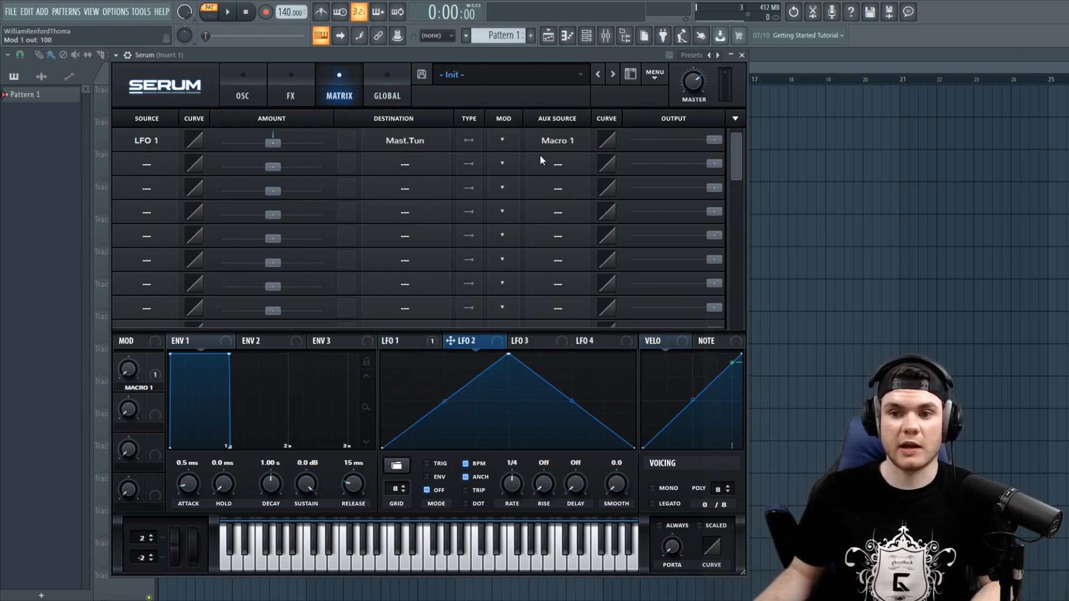
{"action": "left_click", "coordinate": [566, 145]}
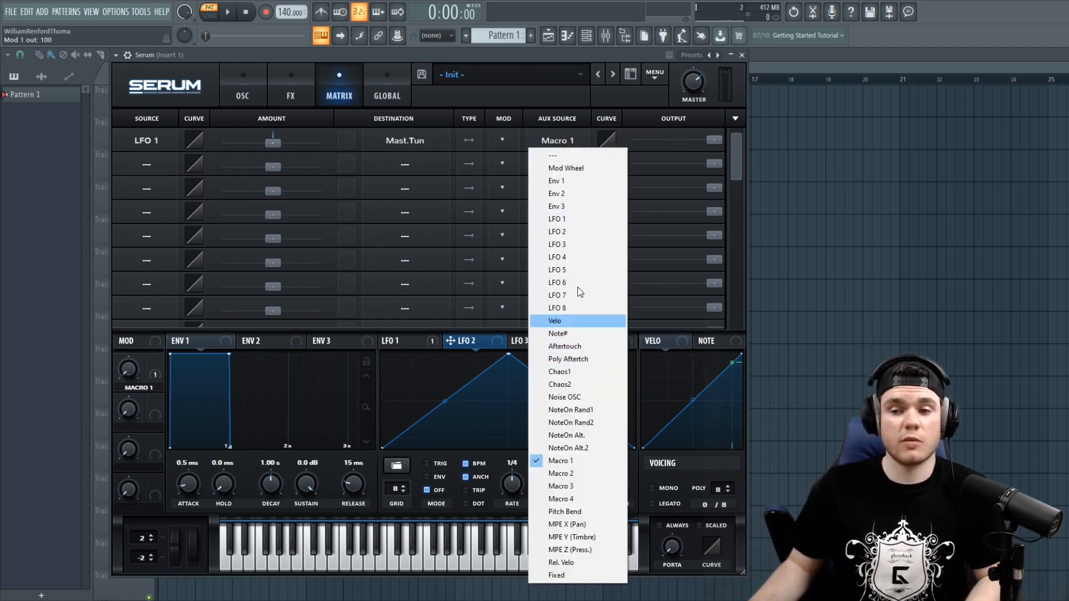
{"action": "left_click", "coordinate": [130, 383]}
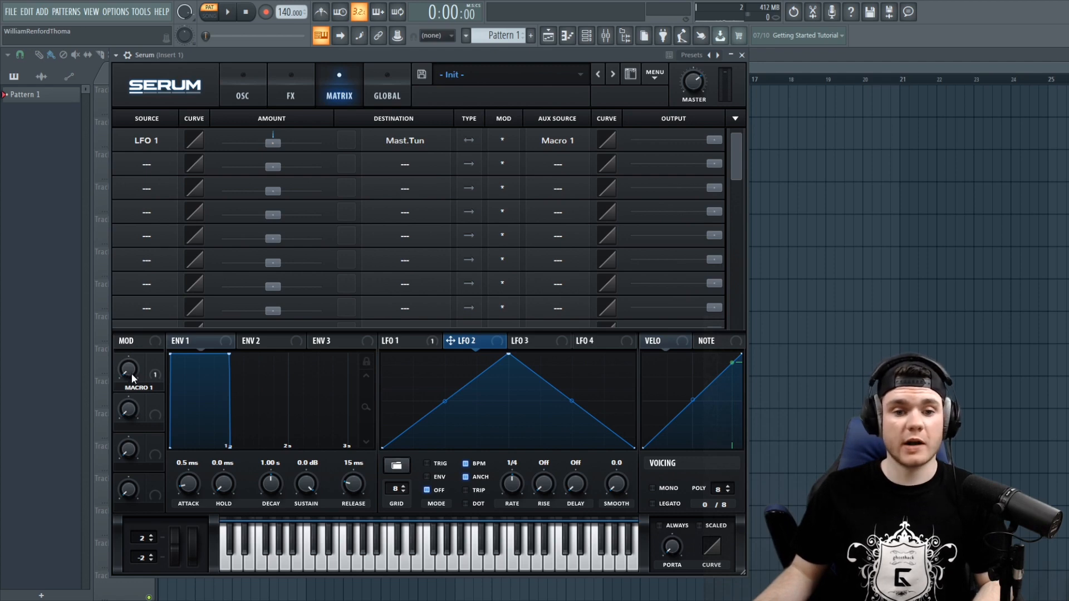
{"action": "left_click_drag", "start_coordinate": [131, 371], "coordinate": [152, 222]}
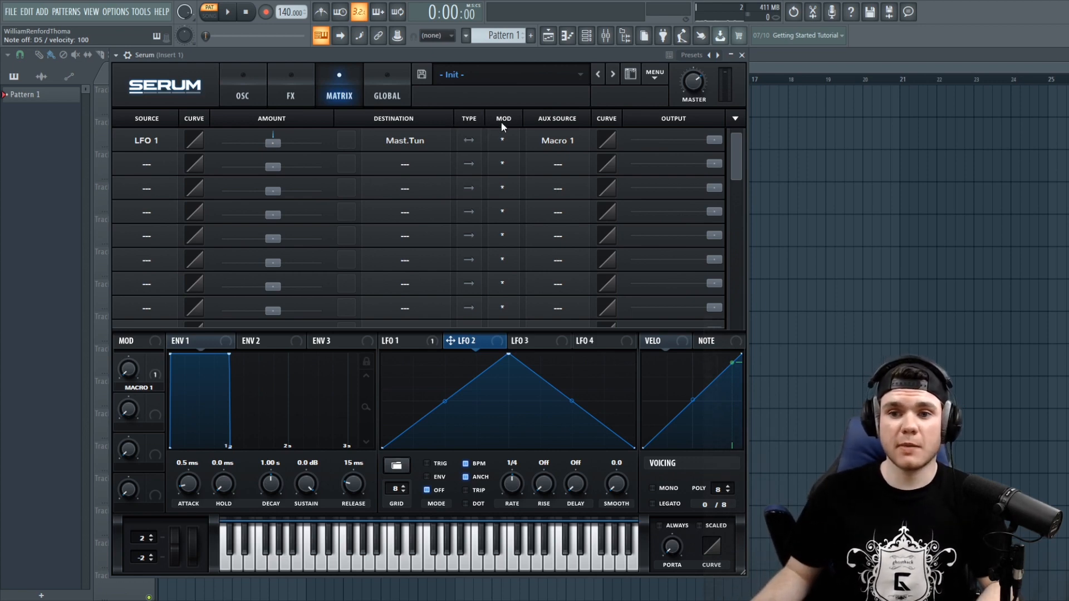
- Set the first slot's aux modulation mode to * (inv) and play a note
{"action": "left_click", "coordinate": [503, 141]}
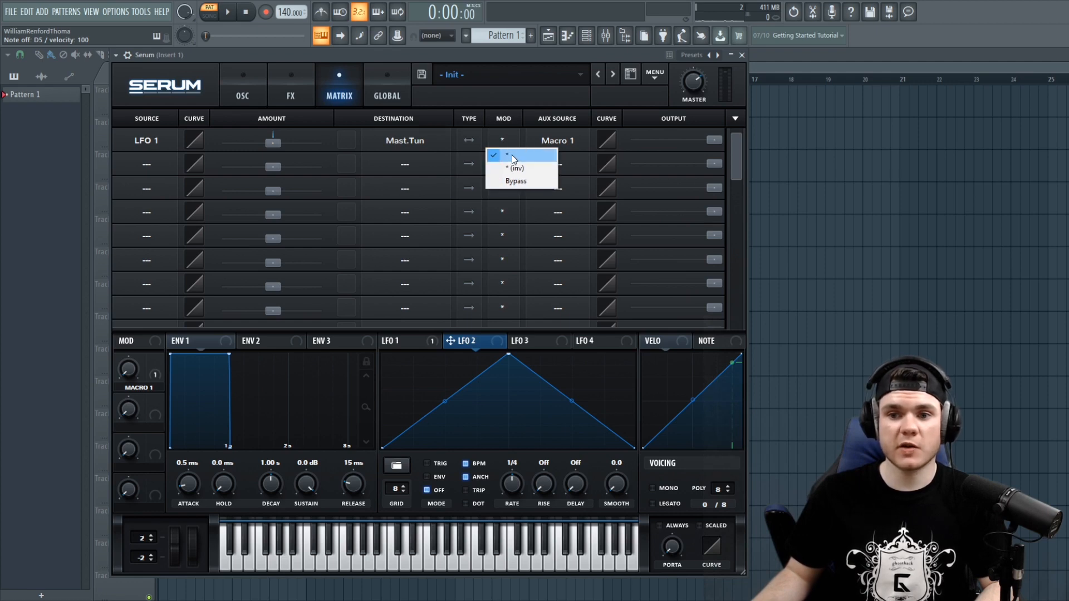
{"action": "left_click", "coordinate": [512, 59]}
{"action": "key", "text": "c"}
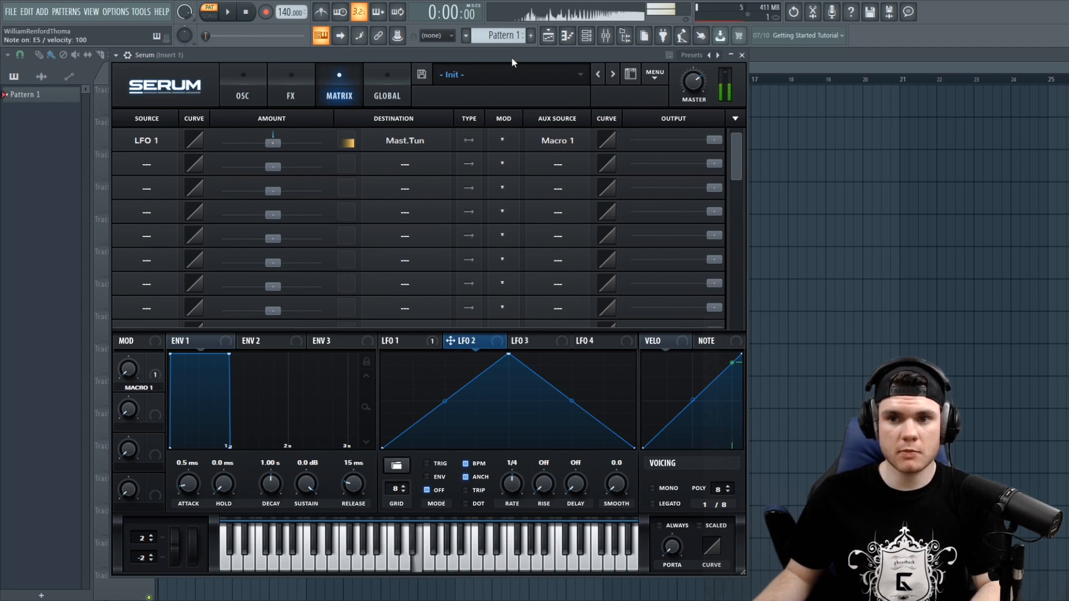
{"action": "left_click", "coordinate": [501, 143]}
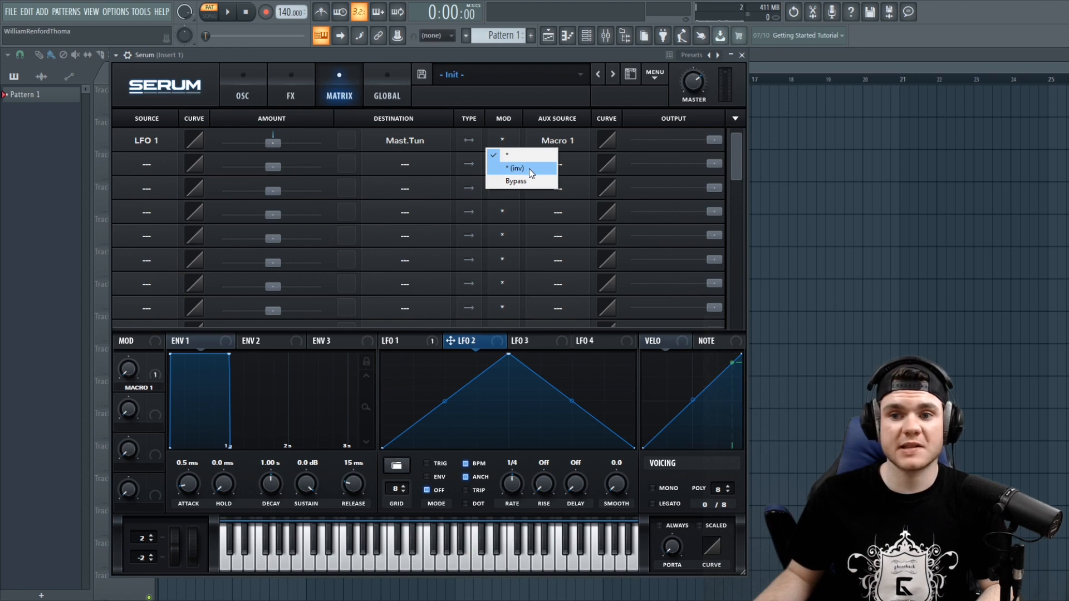
{"action": "left_click", "coordinate": [529, 168]}
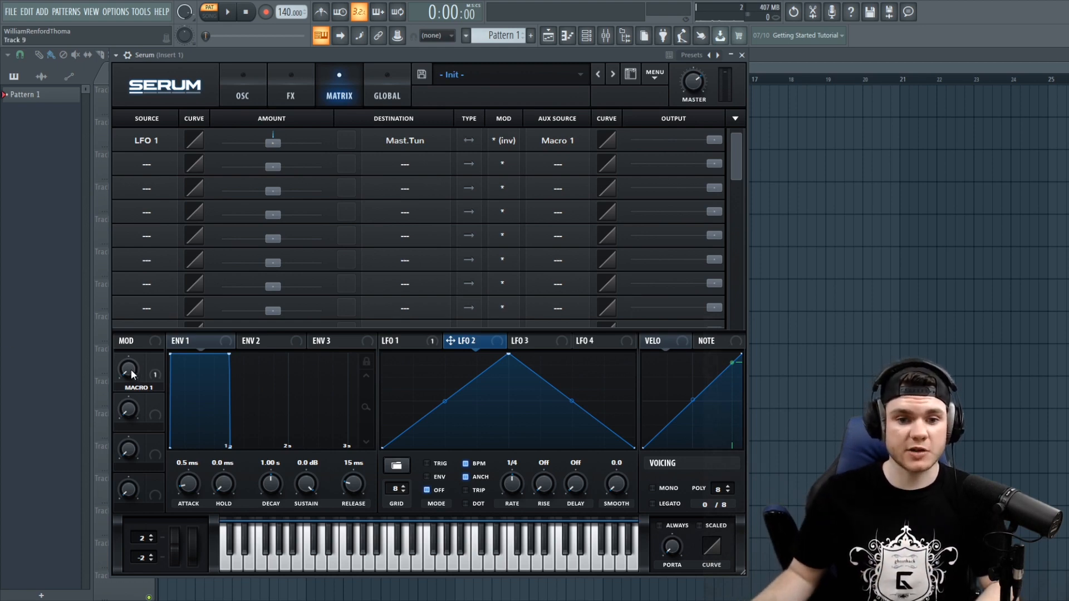
- Turn Macro 1 to 0%, switch the first slot's mode back to *, and play a note
{"action": "mouse_move", "coordinate": [132, 370]}
{"action": "left_mouse_down"}
{"action": "mouse_move", "coordinate": [131, 348]}
{"action": "mouse_move", "coordinate": [128, 389]}
{"action": "left_mouse_up"}
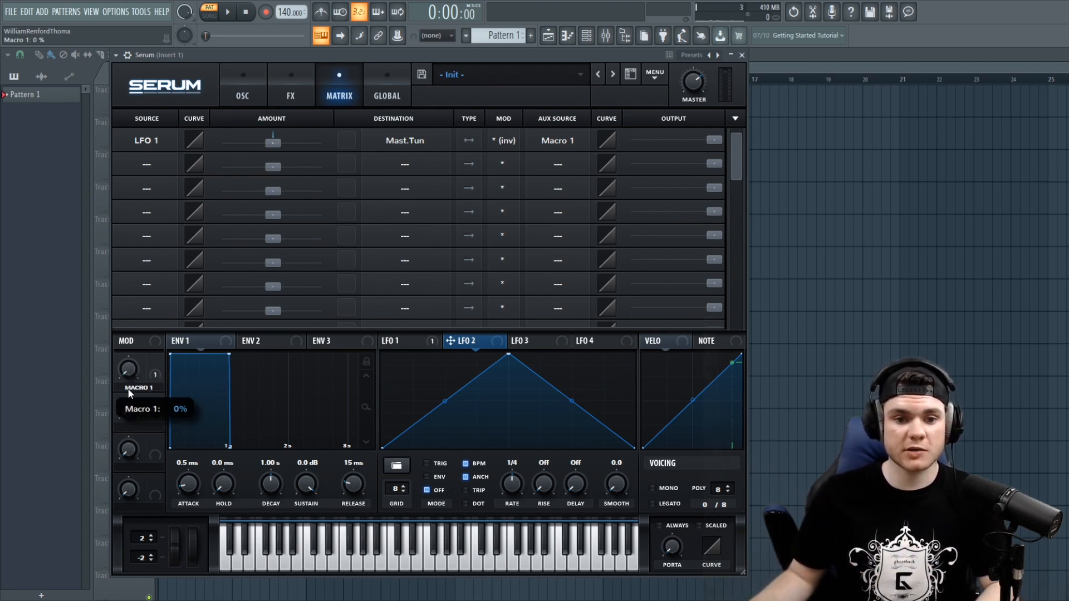
{"action": "left_click", "coordinate": [504, 140]}
{"action": "left_click", "coordinate": [508, 157]}
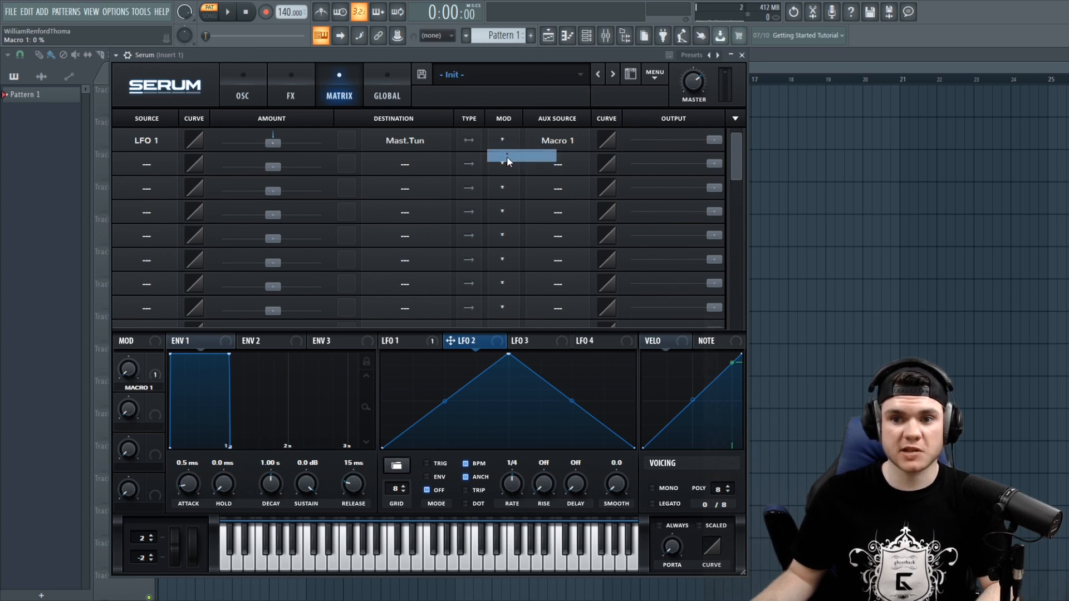
{"action": "key", "text": "c"}
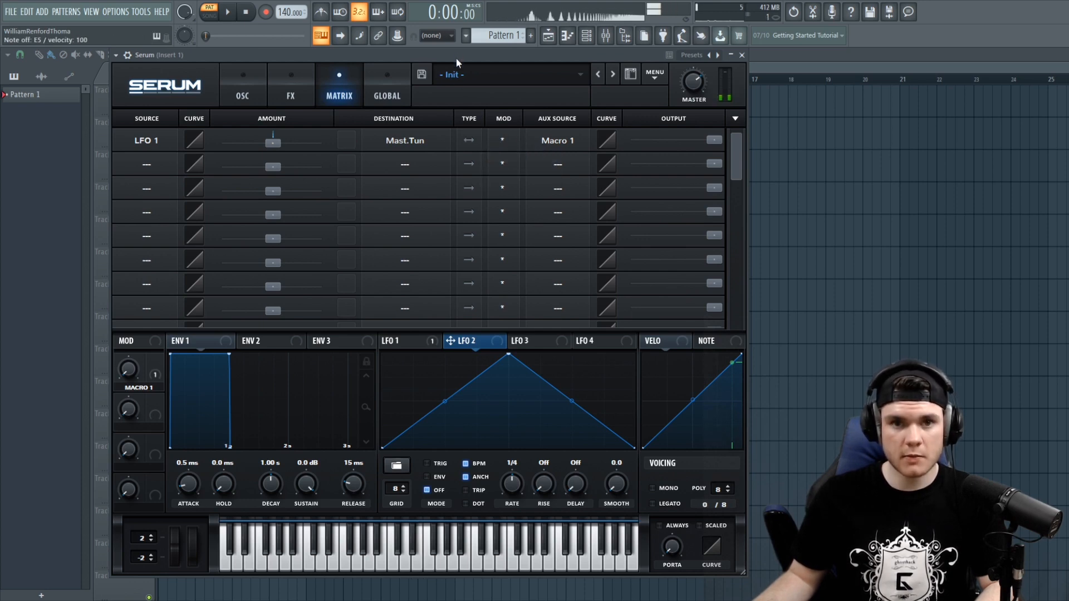
- Switch the first slot's mode to * (inv) again and sweep Macro 1 up to 100% and back to 0% while playing
{"action": "left_click", "coordinate": [507, 139]}
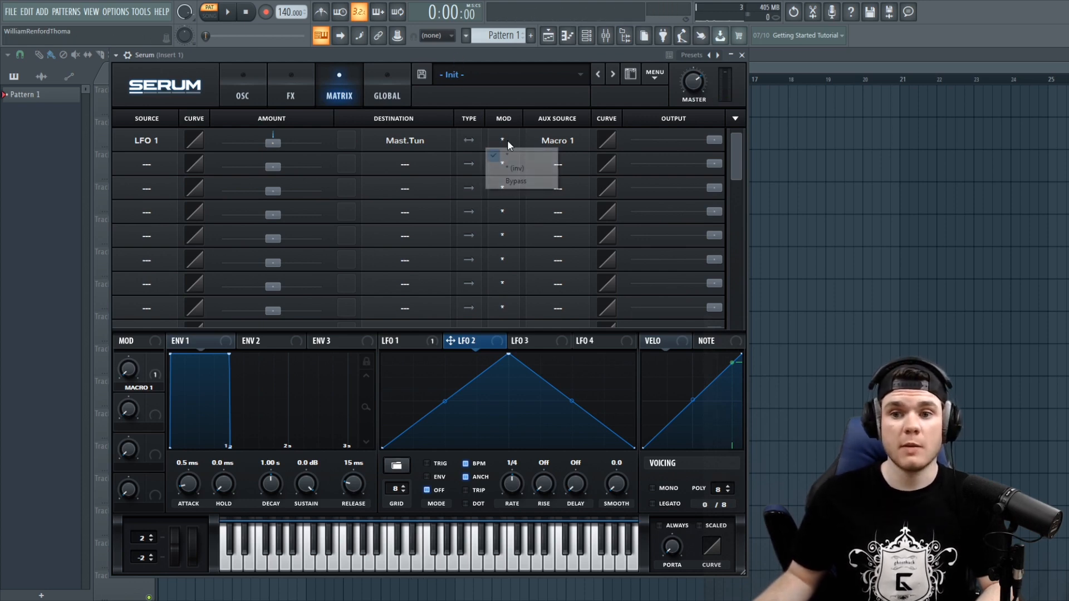
{"action": "left_click", "coordinate": [518, 167]}
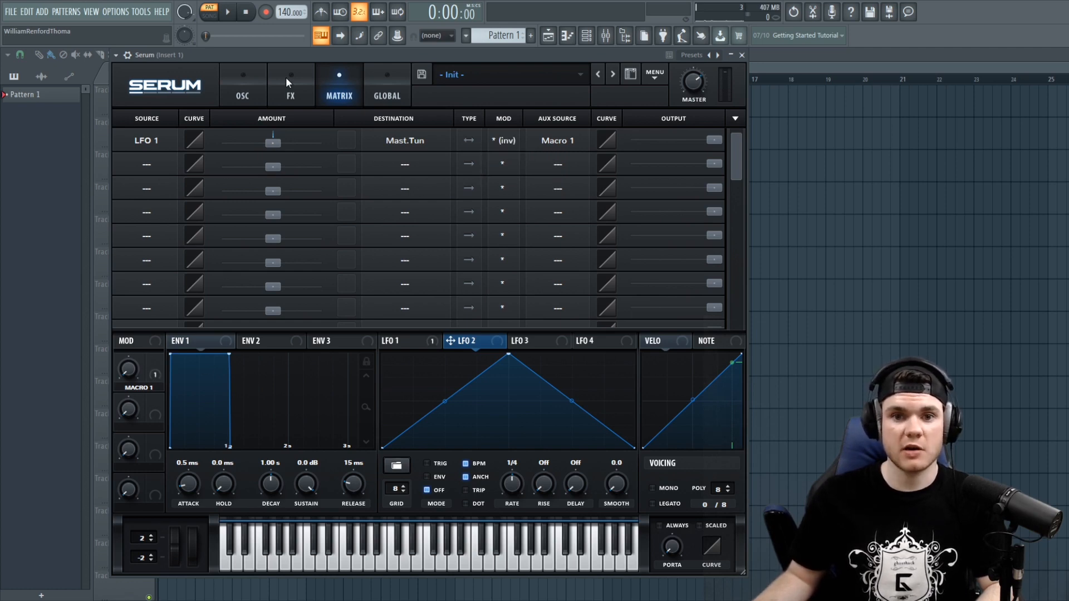
{"action": "key", "text": "e"}
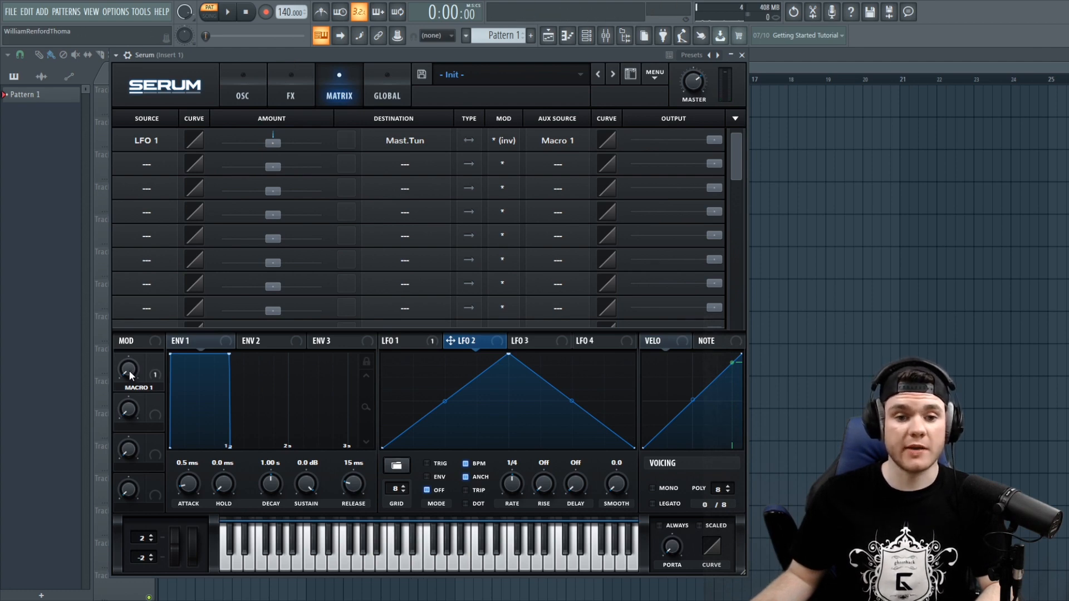
{"action": "left_click_drag", "start_coordinate": [131, 376], "coordinate": [135, 198]}
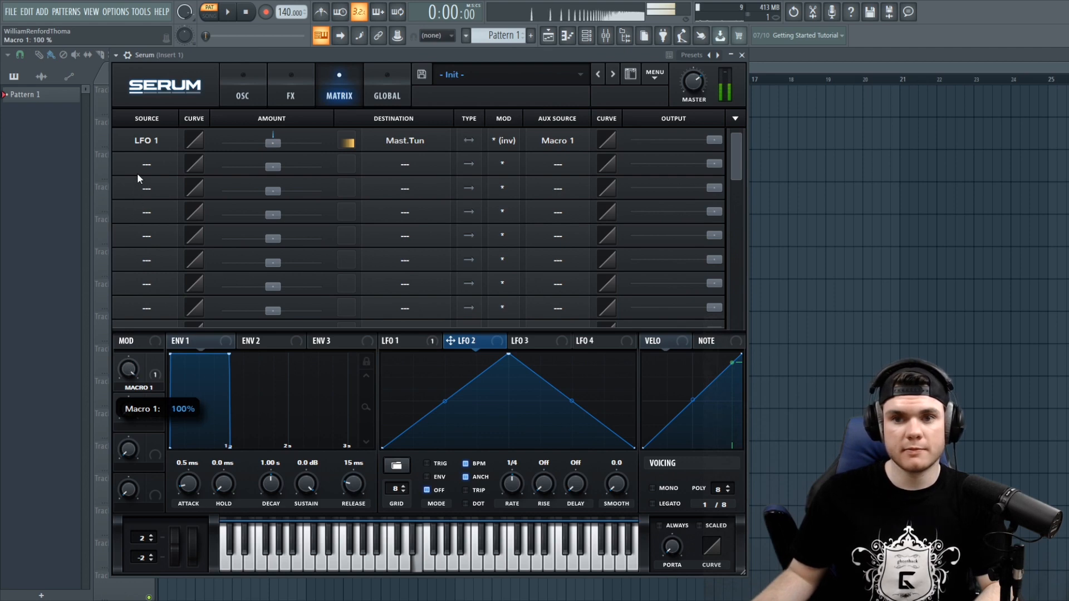
{"action": "left_click_drag", "start_coordinate": [137, 180], "coordinate": [143, 436]}
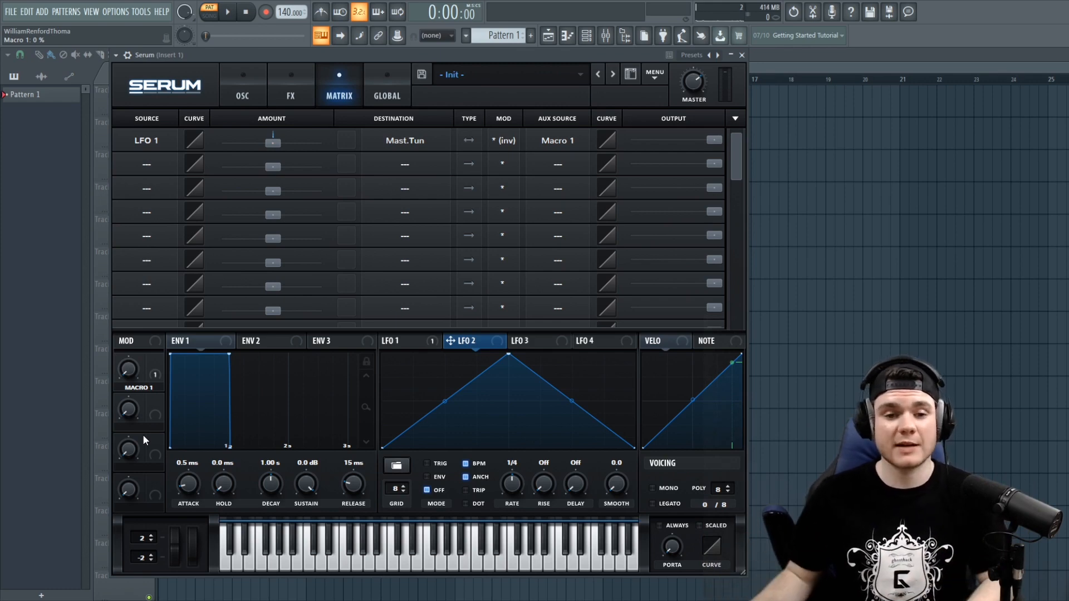
- Set the first slot's aux modulation mode to Bypass
{"action": "left_click", "coordinate": [504, 140]}
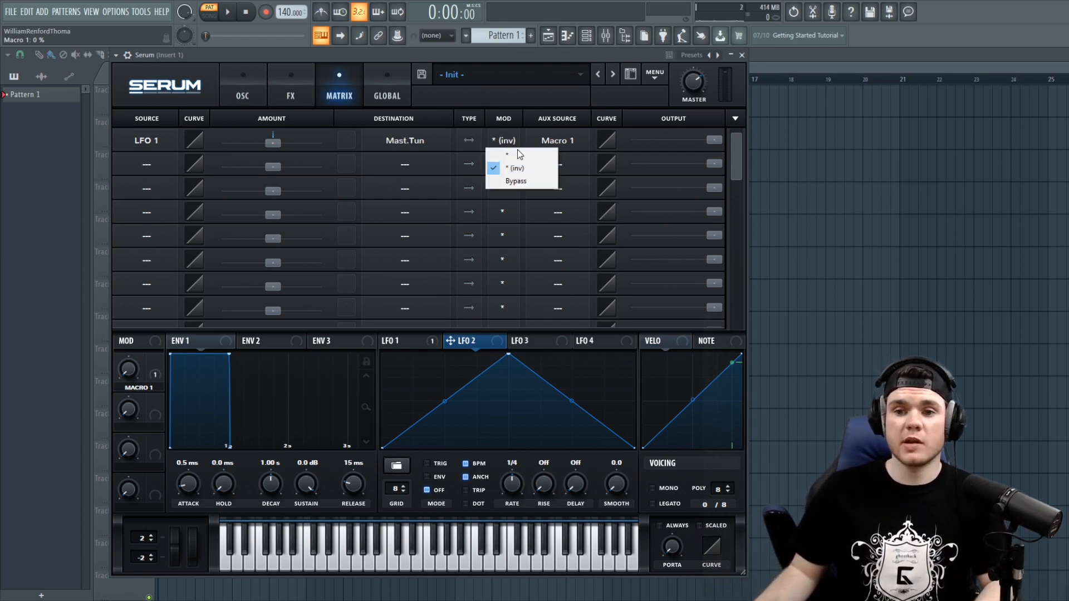
{"action": "left_click", "coordinate": [513, 182]}
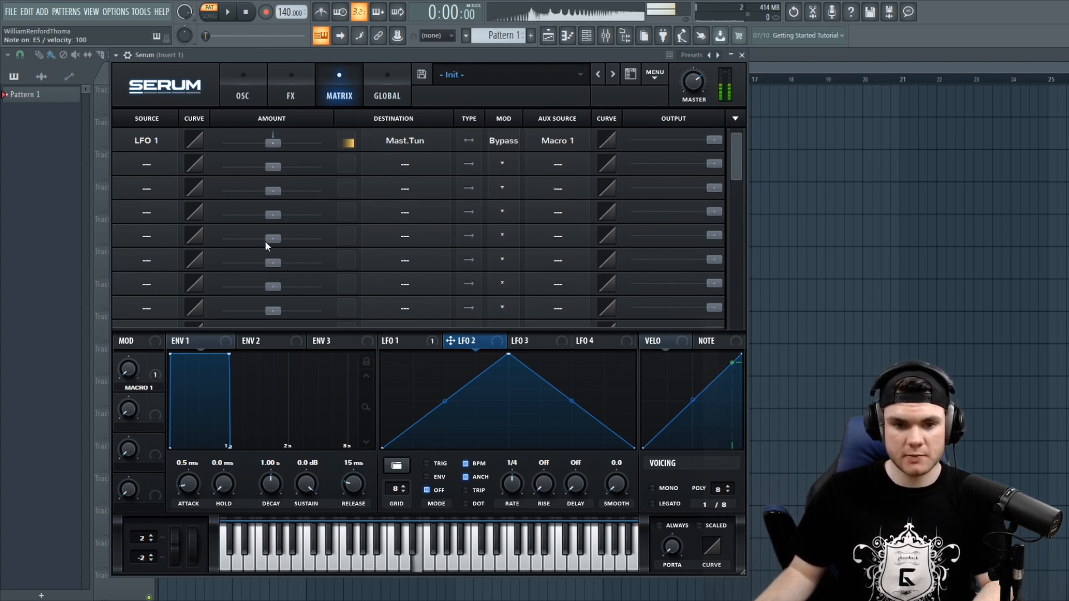
{"action": "mouse_move", "coordinate": [129, 370]}
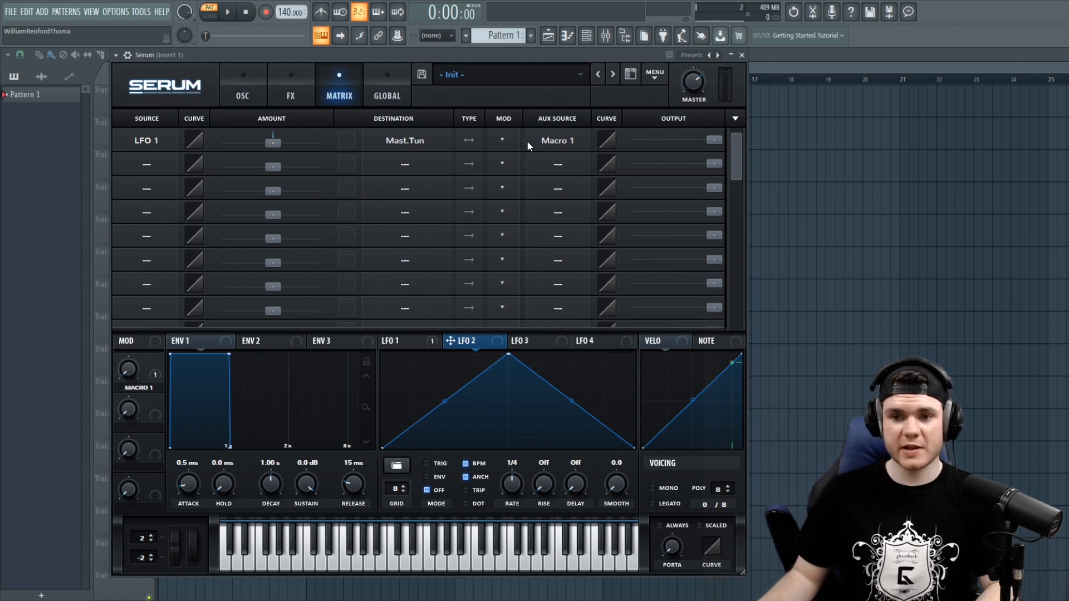
- Turn Macro 1 up to 100%, bend the first slot's aux source curve, and play a note
{"action": "left_click_drag", "start_coordinate": [129, 367], "coordinate": [141, 216]}
{"action": "left_click_drag", "start_coordinate": [126, 369], "coordinate": [134, 313]}
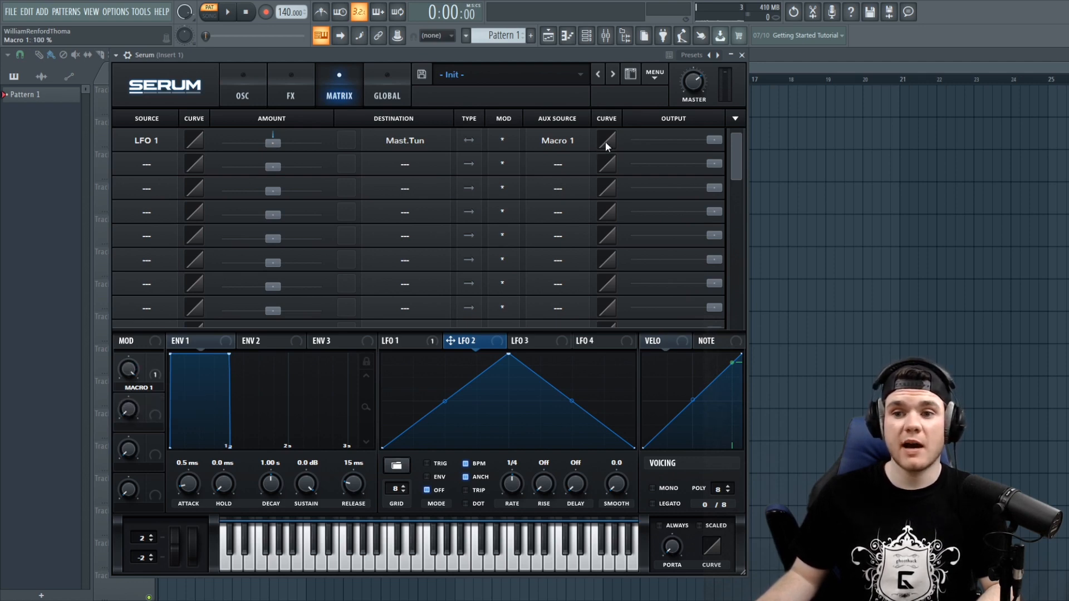
{"action": "left_click_drag", "start_coordinate": [606, 150], "coordinate": [606, 202]}
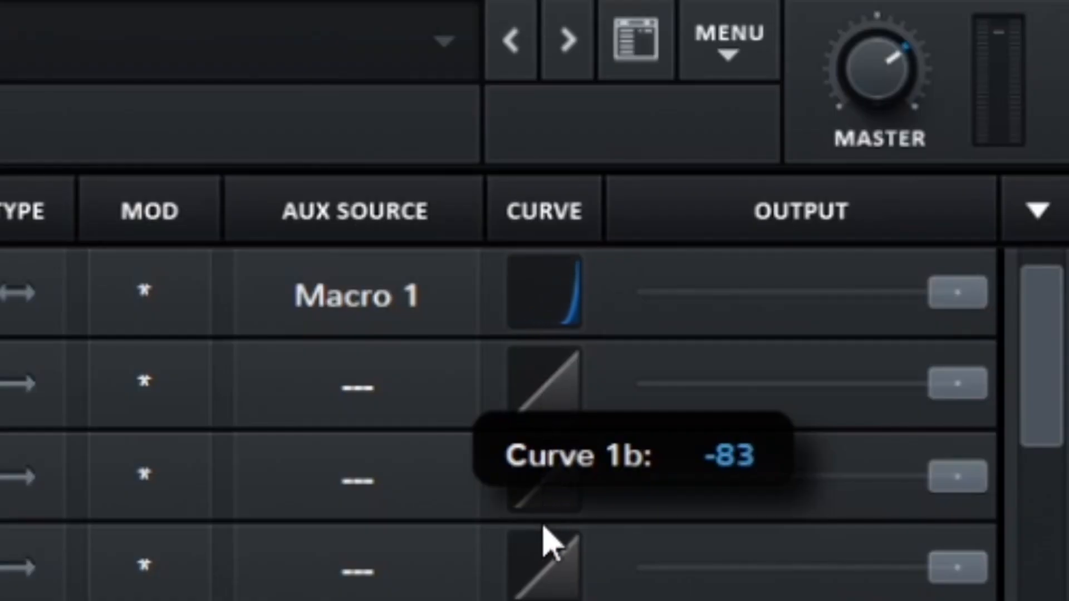
{"action": "left_click_drag", "start_coordinate": [545, 543], "coordinate": [548, 551]}
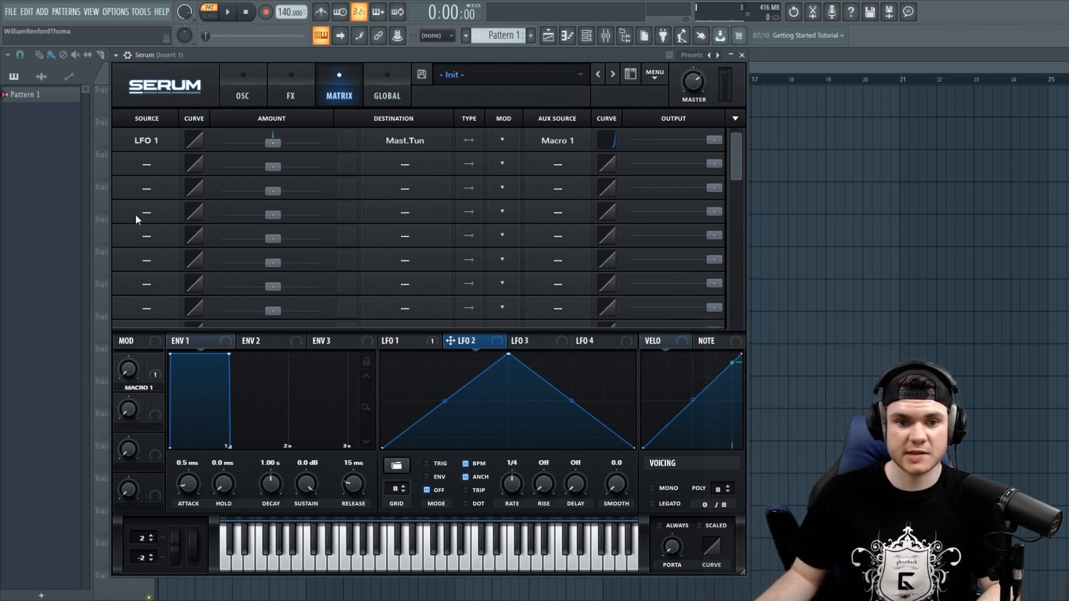
- Sweep Macro 1 while playing a note and bend the aux source curve the opposite way
{"action": "left_click_drag", "start_coordinate": [137, 372], "coordinate": [135, 443]}
{"action": "key", "text": "e"}
{"action": "left_click_drag", "start_coordinate": [607, 141], "coordinate": [623, 38]}
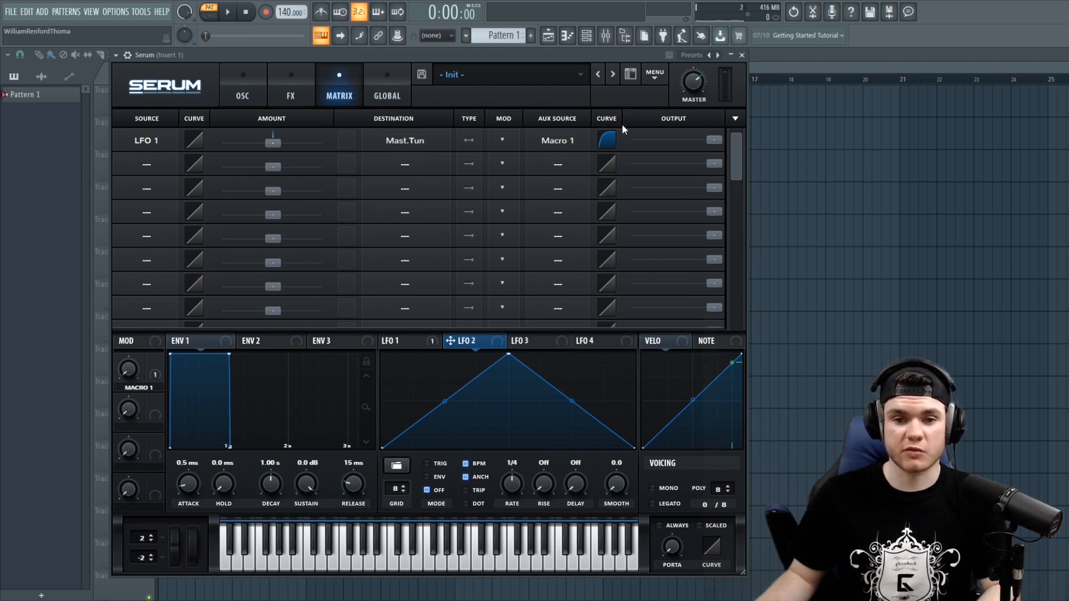
{"action": "left_click_drag", "start_coordinate": [132, 372], "coordinate": [140, 327]}
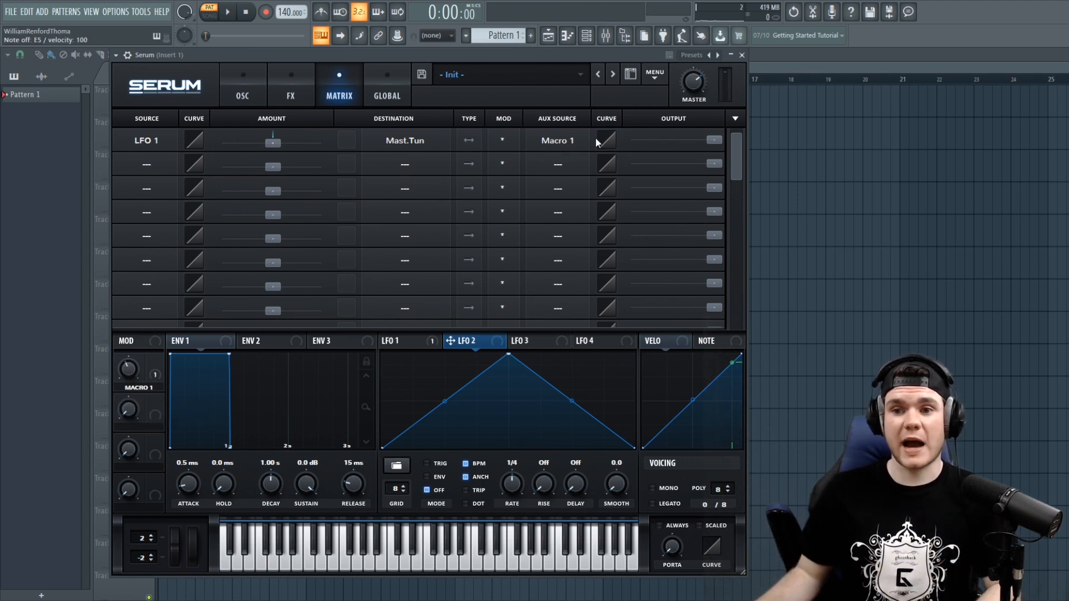
- Bend the first slot's aux source curve to -58, then reset it to a linear curve
{"action": "left_click_drag", "start_coordinate": [611, 141], "coordinate": [611, 186]}
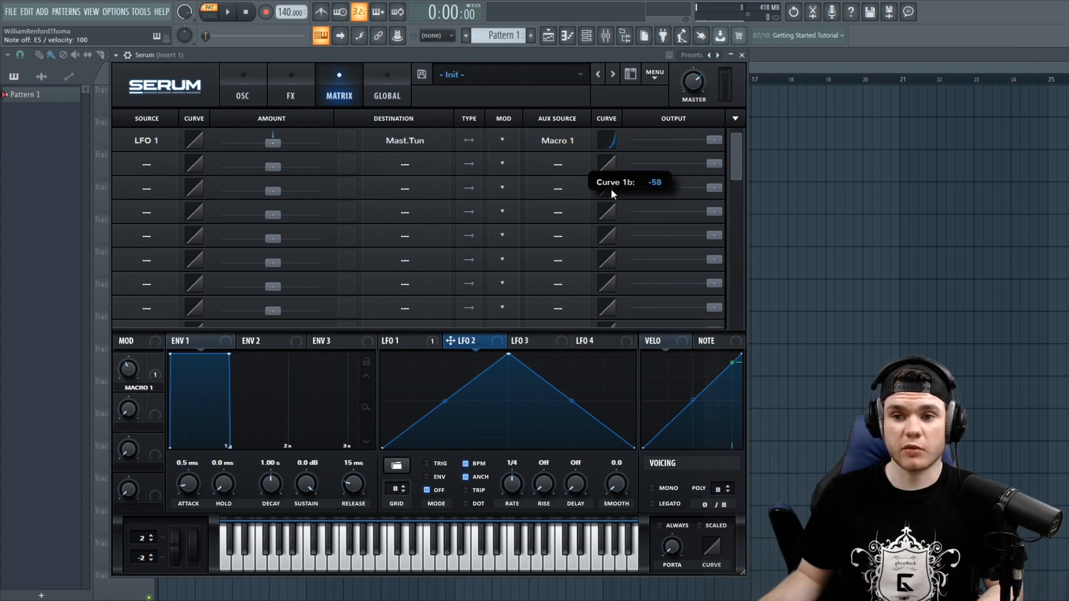
{"action": "left_click_drag", "start_coordinate": [611, 185], "coordinate": [611, 185]}
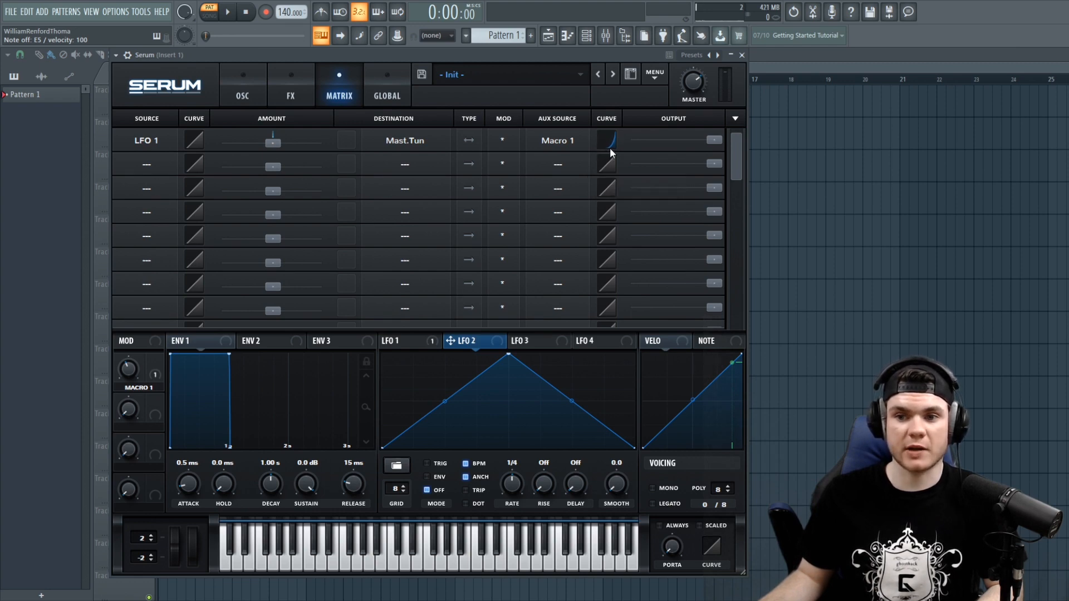
{"action": "double_click", "coordinate": [614, 140]}
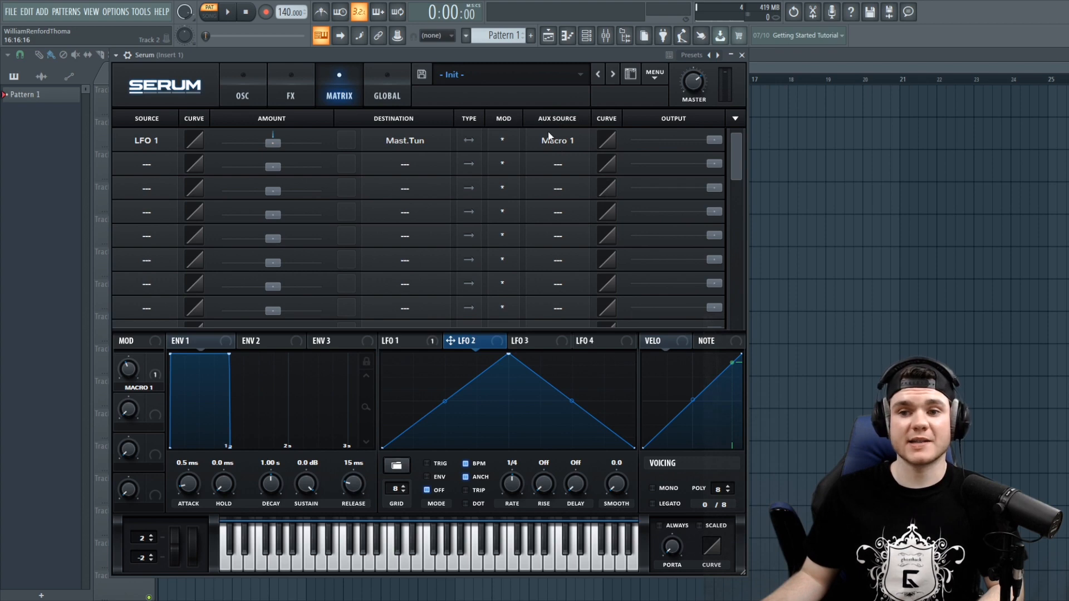
- Drag the first slot's output level down to 0 and back to full
{"action": "left_click_drag", "start_coordinate": [714, 140], "coordinate": [579, 140]}
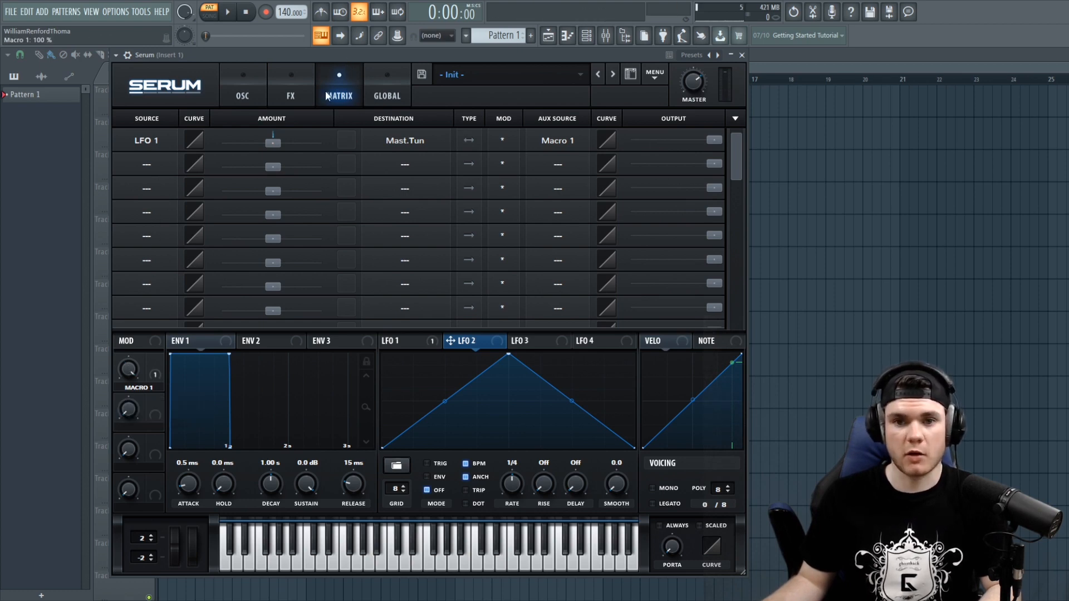
{"action": "left_click_drag", "start_coordinate": [718, 140], "coordinate": [415, 138]}
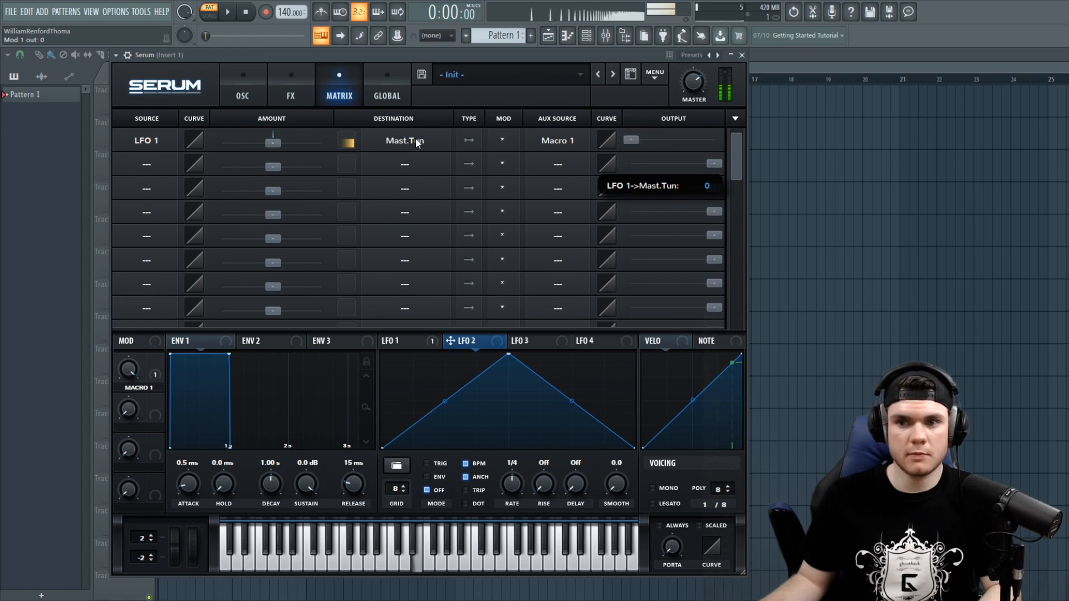
{"action": "left_click_drag", "start_coordinate": [416, 138], "coordinate": [779, 161]}
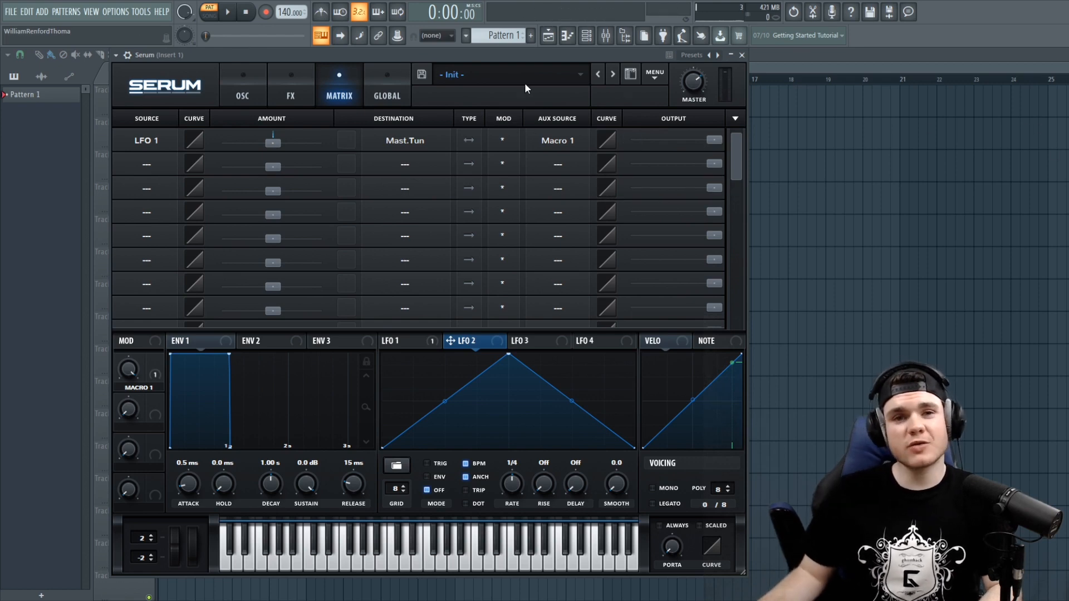
- Set the first slot's modulation amount to 4 and lower its output level
{"action": "left_click_drag", "start_coordinate": [273, 142], "coordinate": [276, 145]}
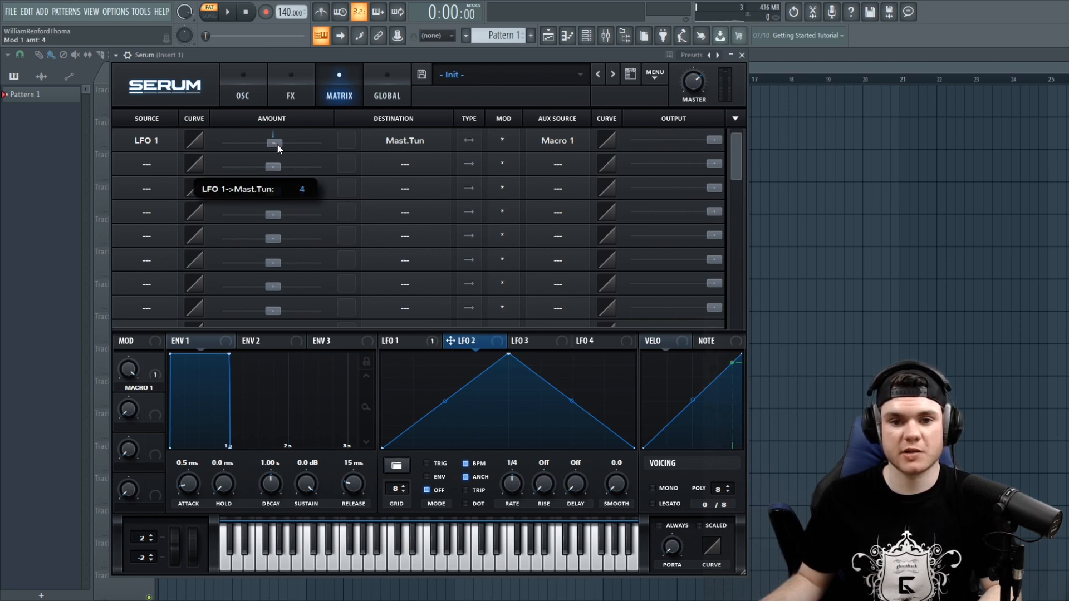
{"action": "left_click_drag", "start_coordinate": [277, 145], "coordinate": [277, 144]}
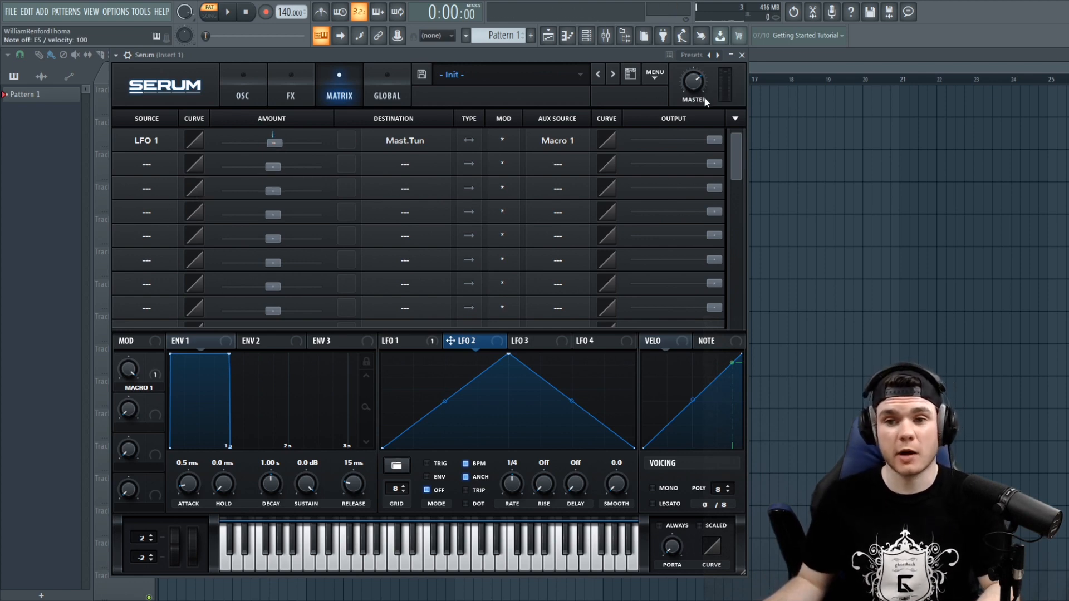
{"action": "left_click_drag", "start_coordinate": [723, 142], "coordinate": [619, 146]}
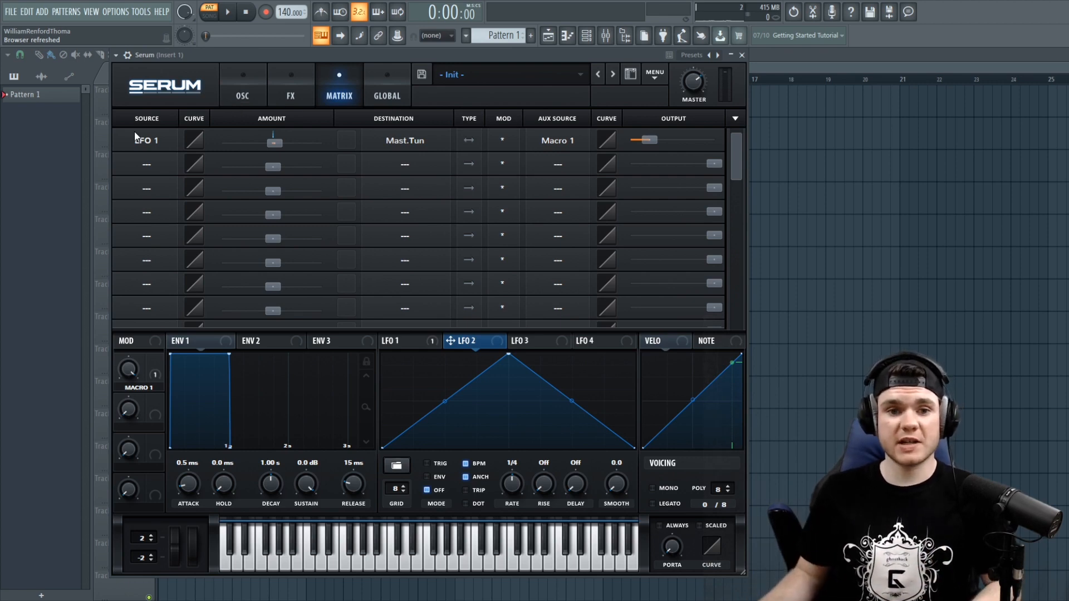
- View the oscillator page and LFO 1's shape, then return to the modulation matrix
{"action": "left_click", "coordinate": [241, 97]}
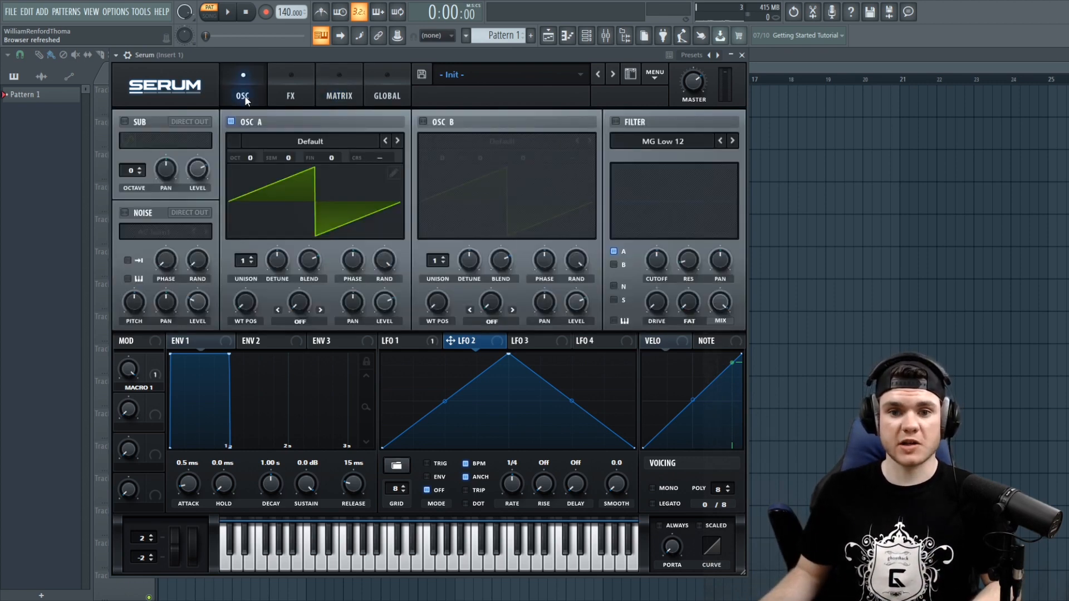
{"action": "left_click", "coordinate": [405, 340]}
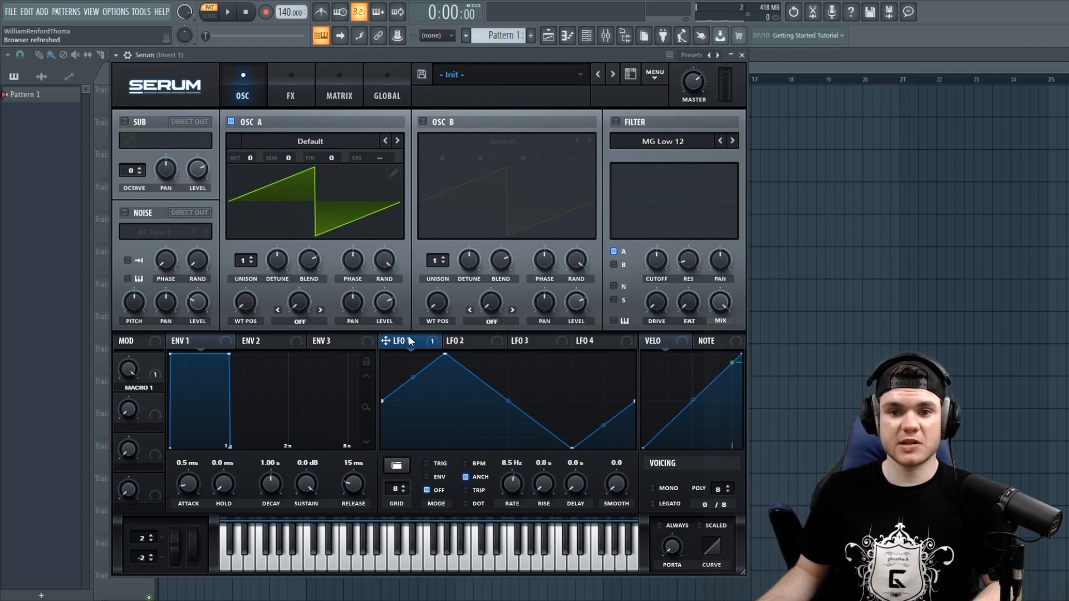
{"action": "left_click", "coordinate": [339, 92]}
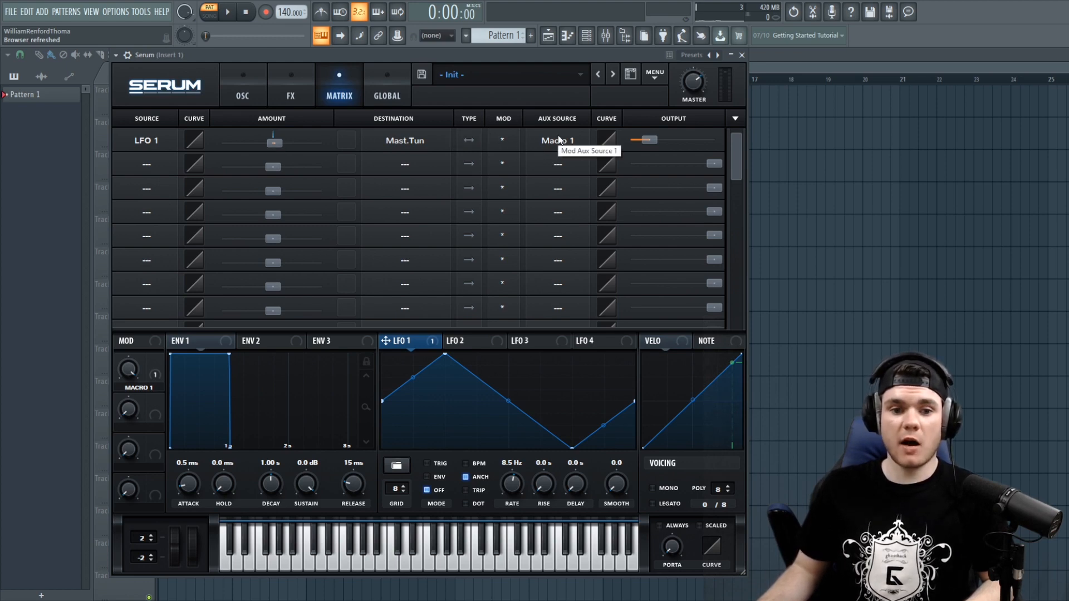
- Play several notes to hear LFO 1 modulating master tune through the matrix
{"action": "left_click_drag", "start_coordinate": [106, 510], "coordinate": [172, 296]}
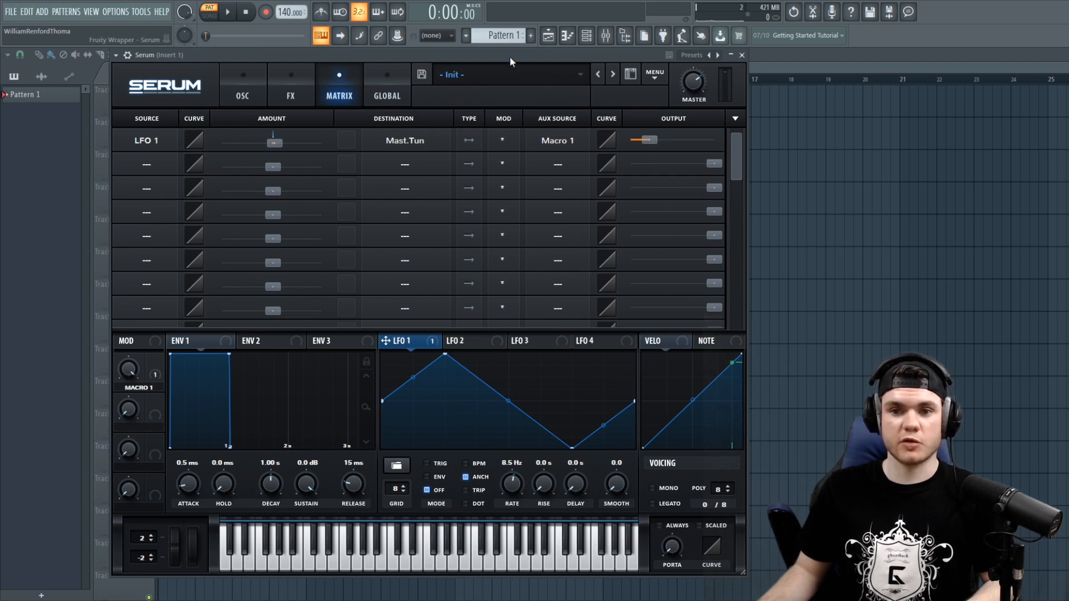
{"action": "key", "text": "e"}
{"action": "key", "text": "u"}
{"action": "key", "text": "t"}
{"action": "key", "text": "e"}
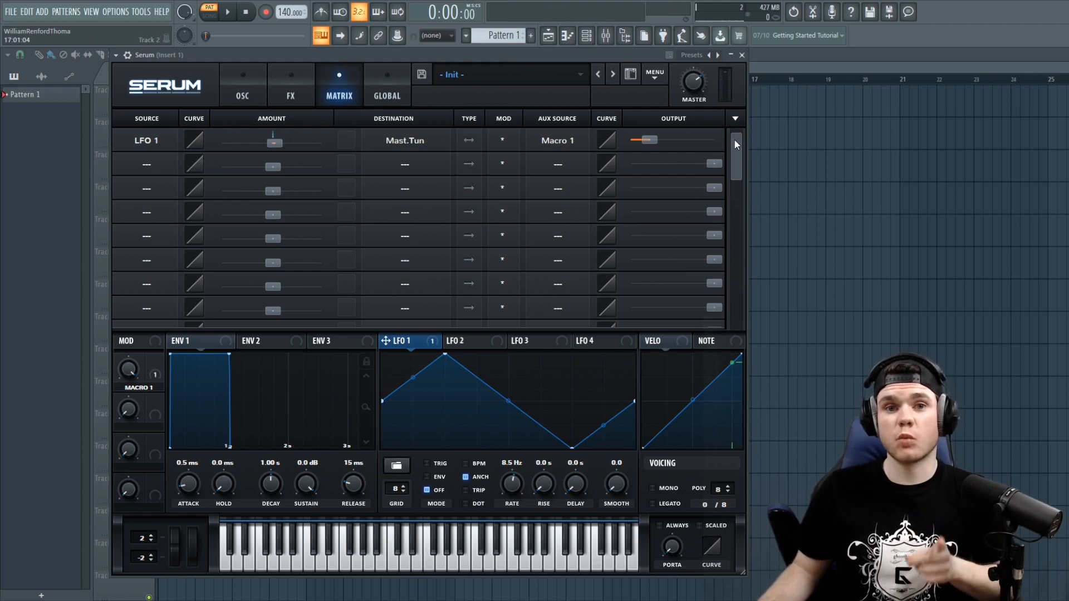
- Load the BASS - IceSkream preset, play a note, and open its modulation matrix
{"action": "left_click_drag", "start_coordinate": [734, 140], "coordinate": [744, 119]}
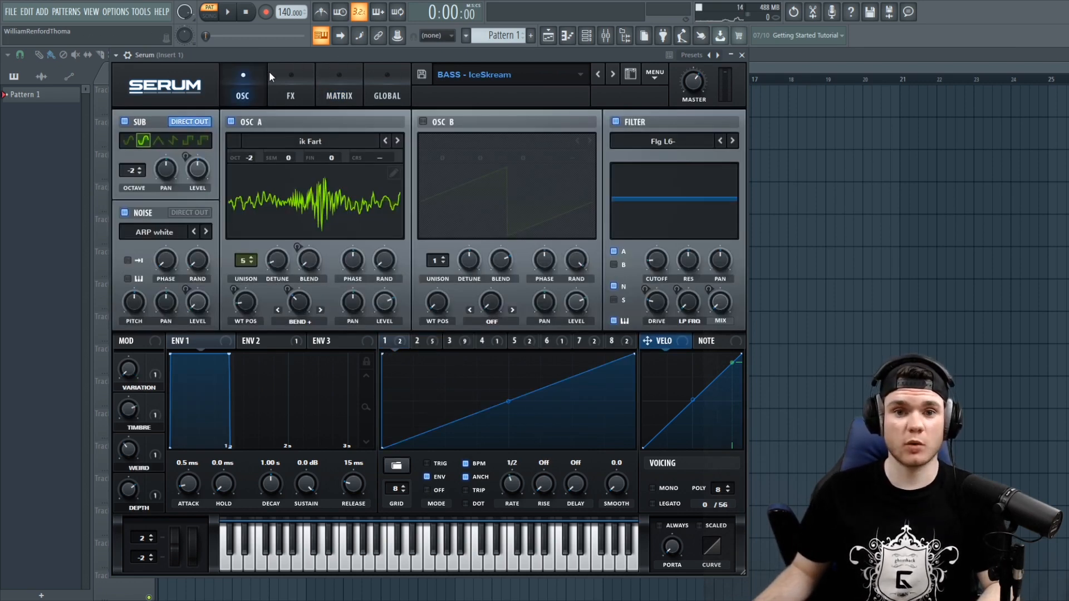
{"action": "key", "text": "c"}
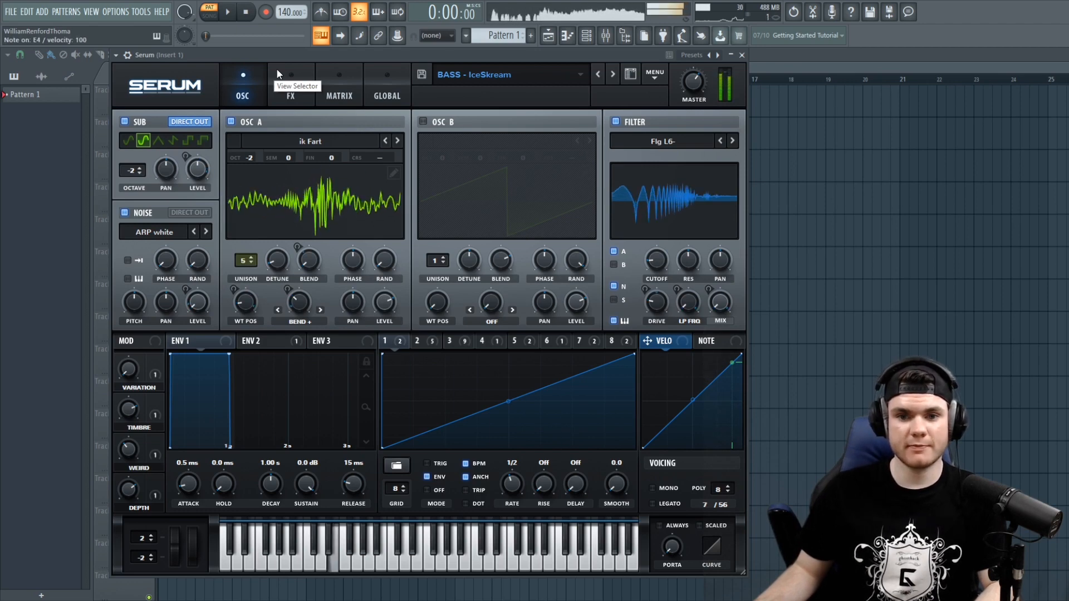
{"action": "left_click", "coordinate": [334, 78]}
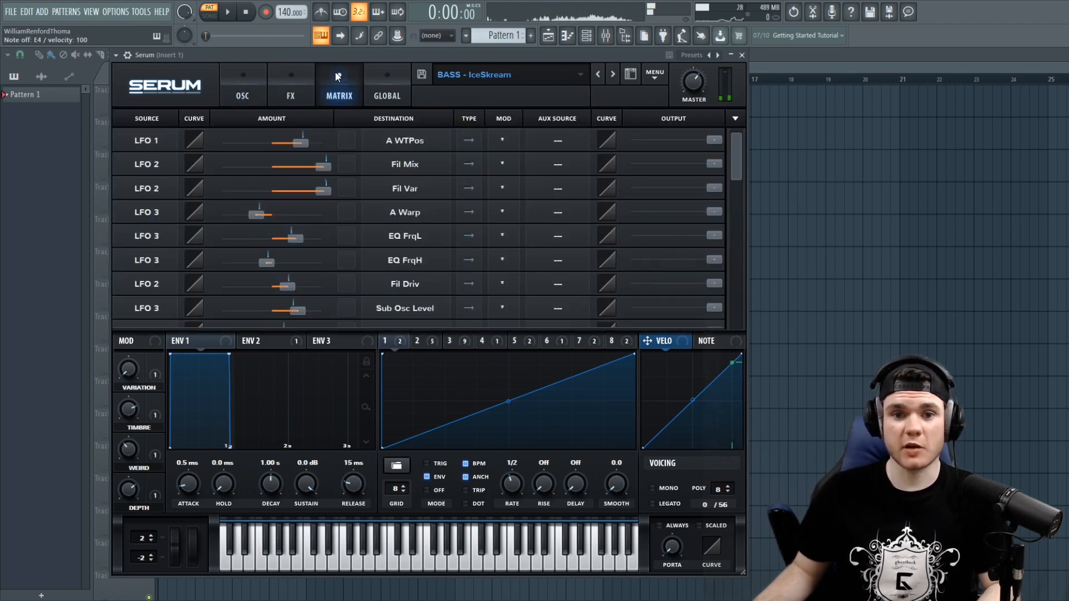
- Scroll through the preset's modulation matrix routings while playing a note
{"action": "left_click_drag", "start_coordinate": [732, 144], "coordinate": [739, 167]}
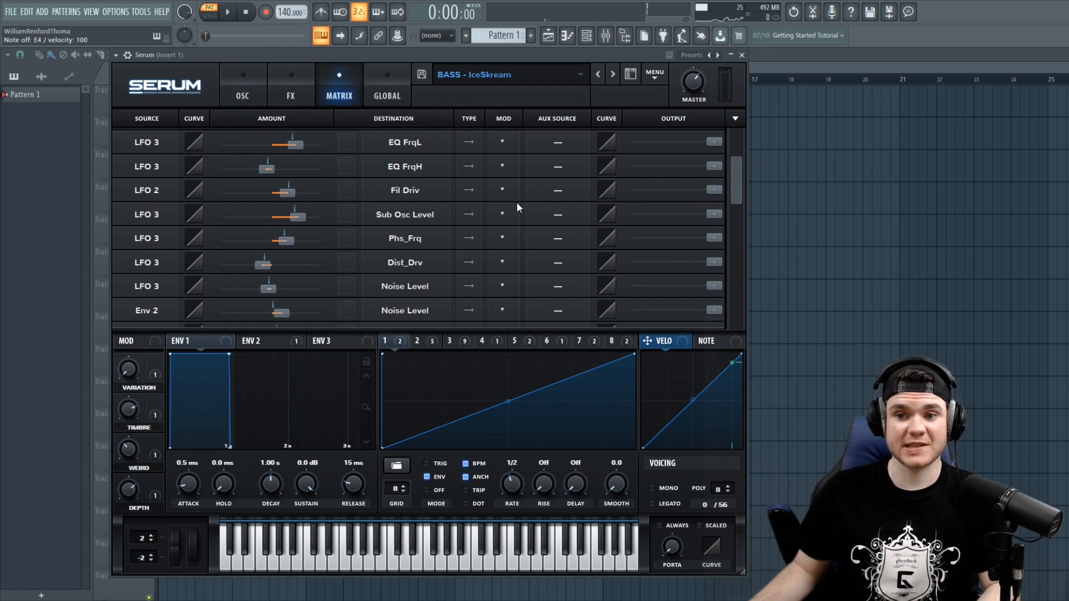
{"action": "left_click_drag", "start_coordinate": [738, 172], "coordinate": [743, 146]}
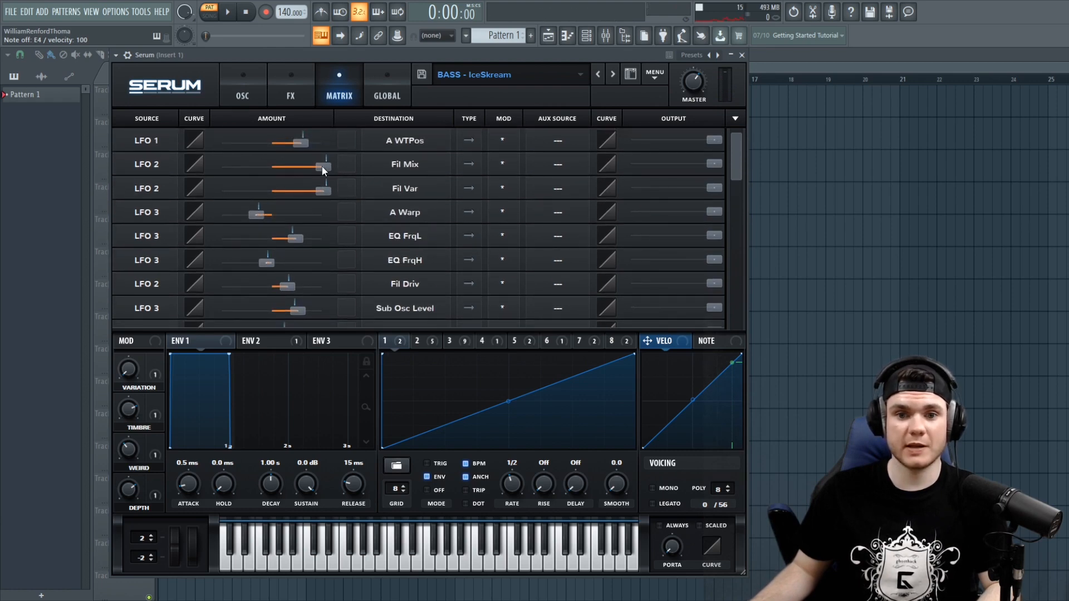
{"action": "key", "text": "c"}
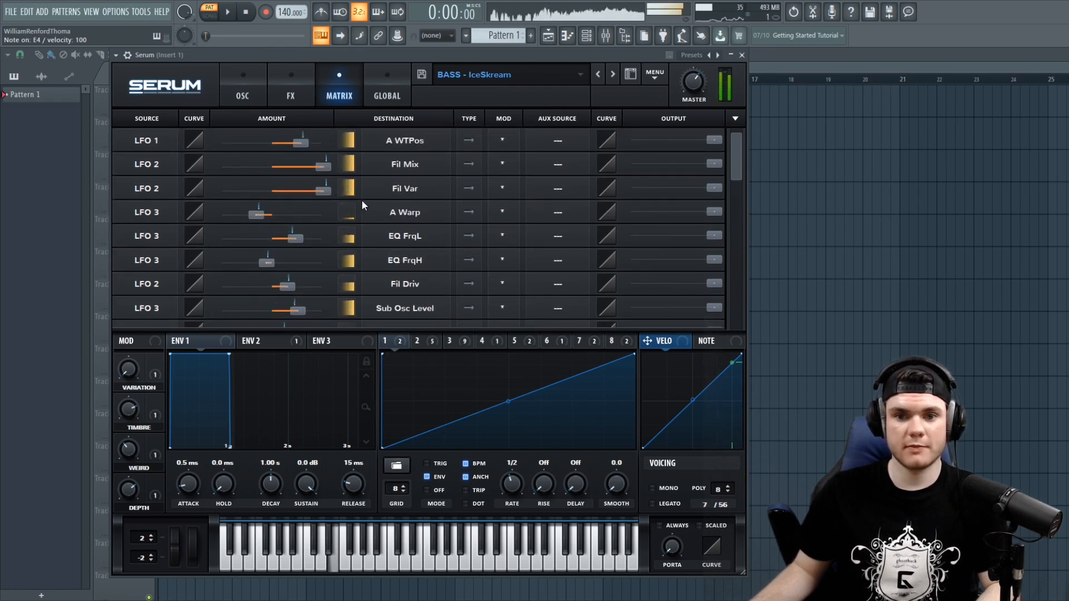
{"action": "scroll", "coordinate": [353, 143], "scroll_direction": "down", "scroll_amount": 5}
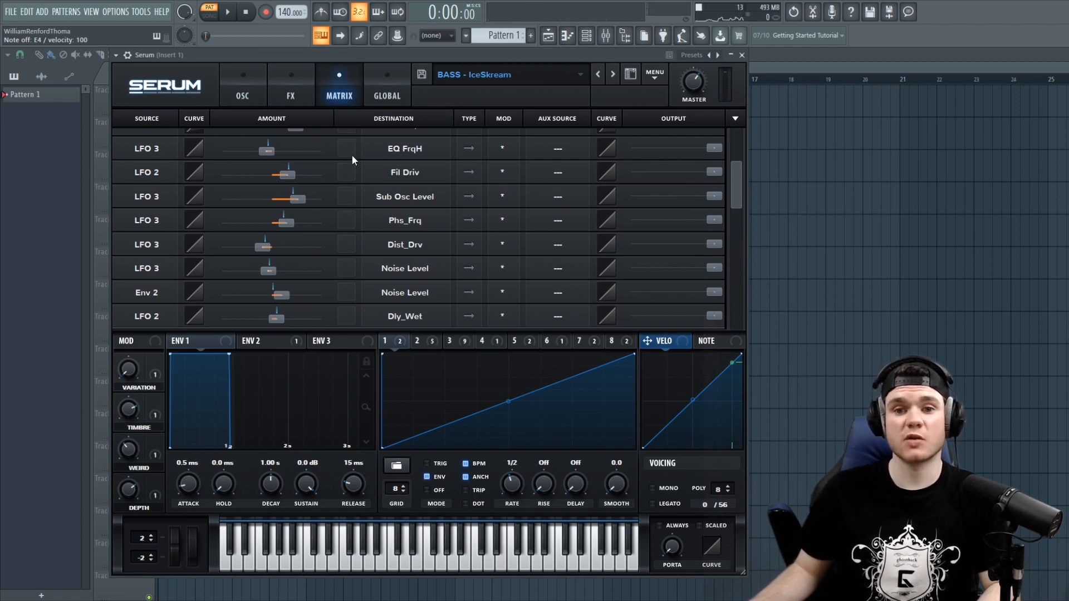
{"action": "scroll", "coordinate": [734, 139], "scroll_direction": "up", "scroll_amount": 5}
{"action": "left_click_drag", "start_coordinate": [734, 139], "coordinate": [732, 161]}
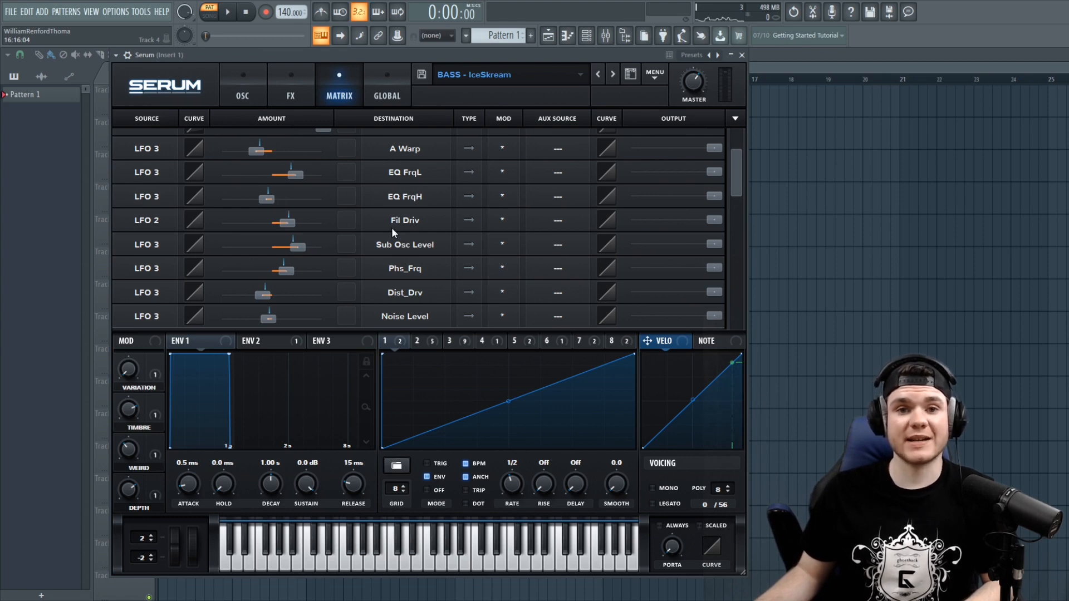
- Start from the Init preset and enable Oscillator B and the filter
{"action": "left_click", "coordinate": [241, 91]}
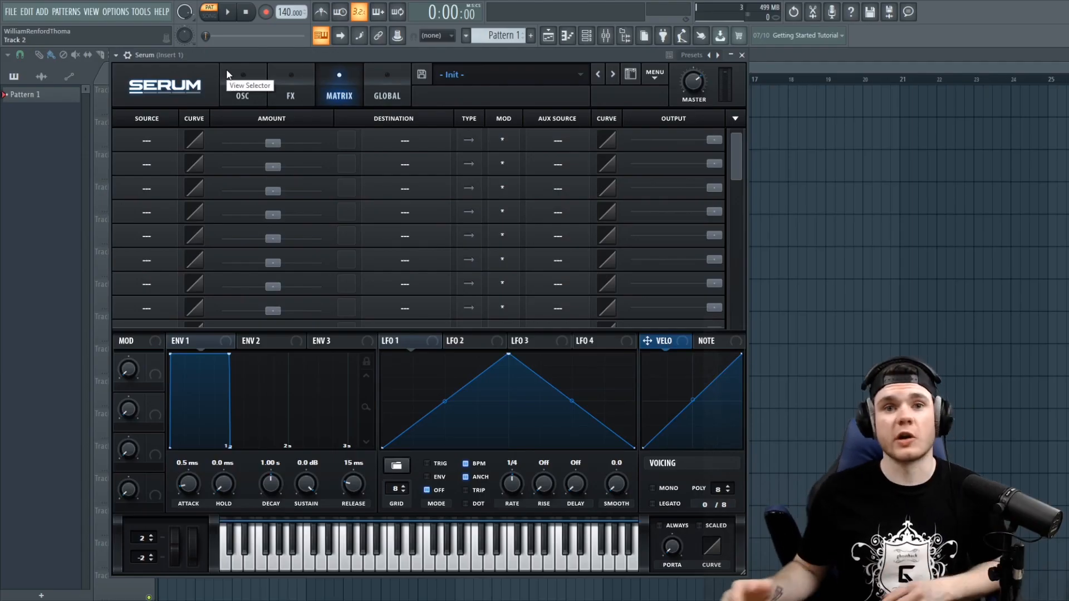
{"action": "left_click", "coordinate": [228, 74]}
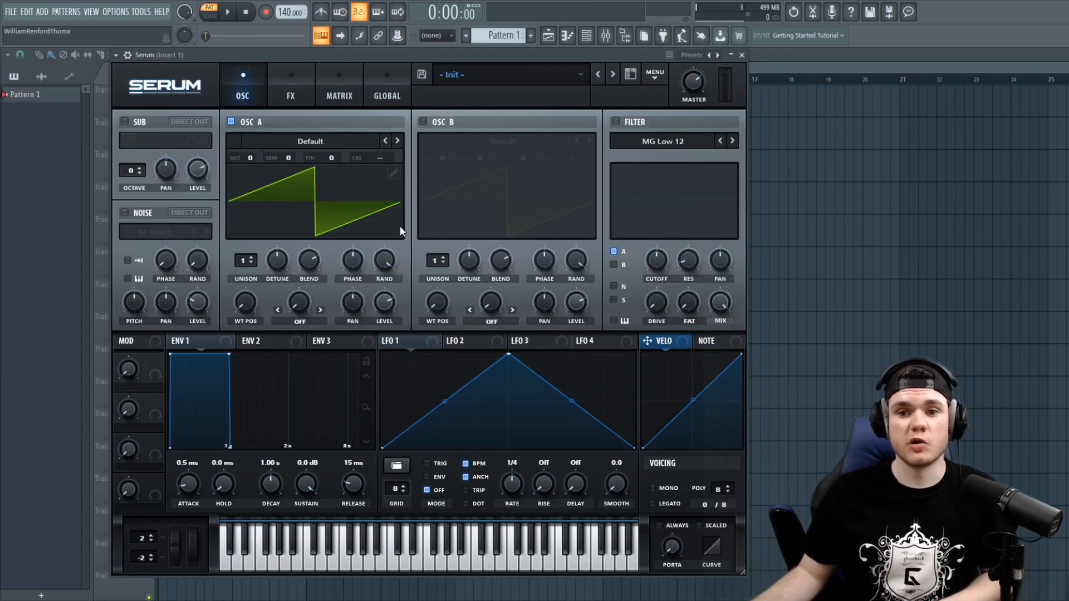
{"action": "left_click", "coordinate": [423, 121]}
{"action": "left_click", "coordinate": [615, 121]}
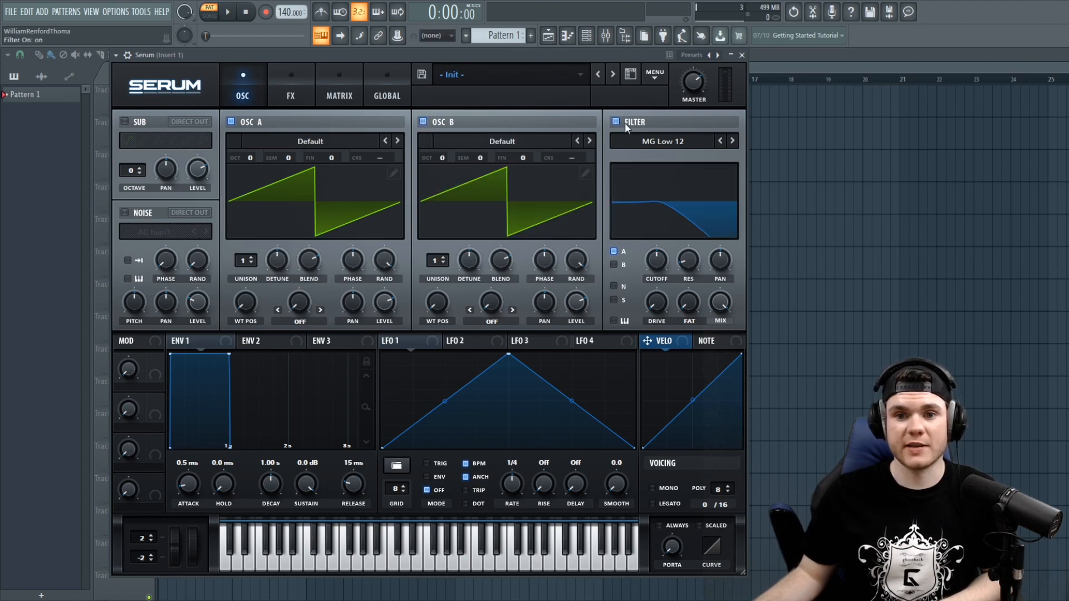
- Browse the FX page and the empty modulation matrix of the initialized patch
{"action": "left_click", "coordinate": [292, 82]}
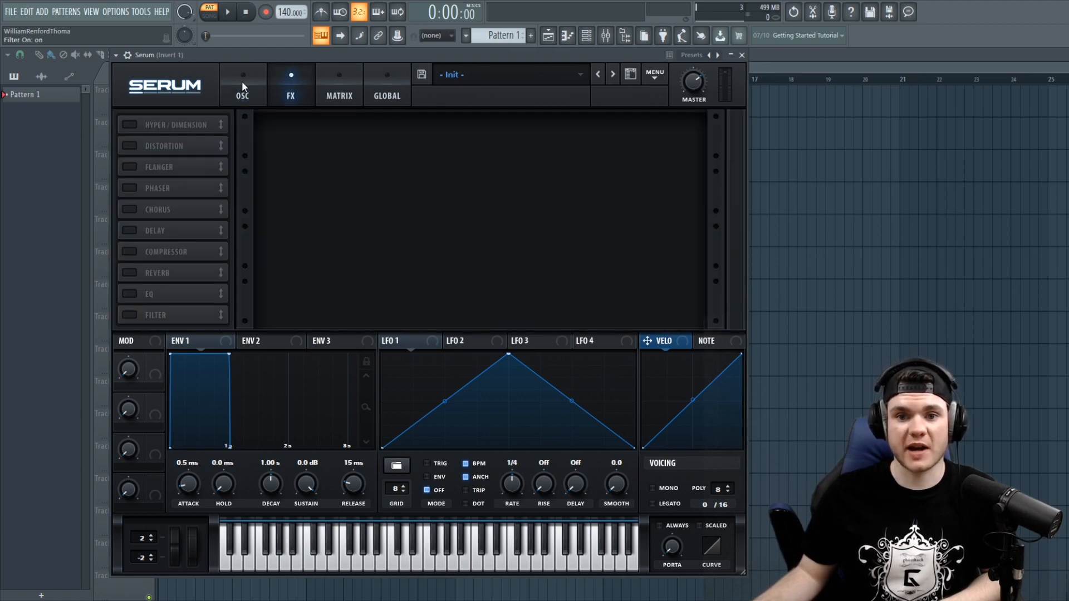
{"action": "left_click", "coordinate": [326, 78]}
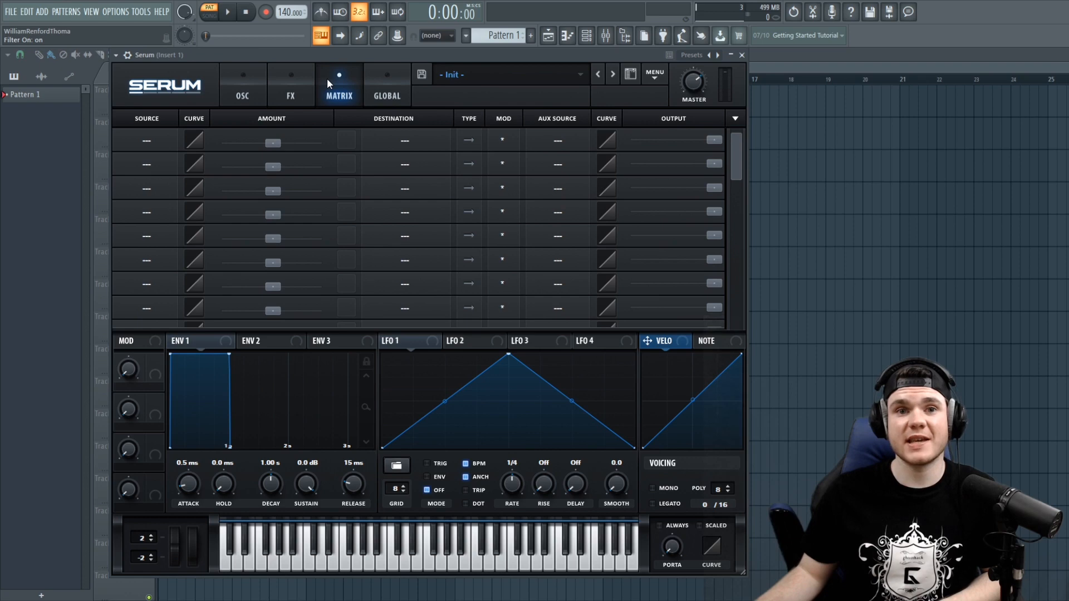
{"action": "mouse_move", "coordinate": [735, 149]}
{"action": "left_mouse_down"}
{"action": "mouse_move", "coordinate": [730, 245]}
{"action": "mouse_move", "coordinate": [736, 131]}
{"action": "left_mouse_up"}
{"action": "left_click", "coordinate": [301, 81]}
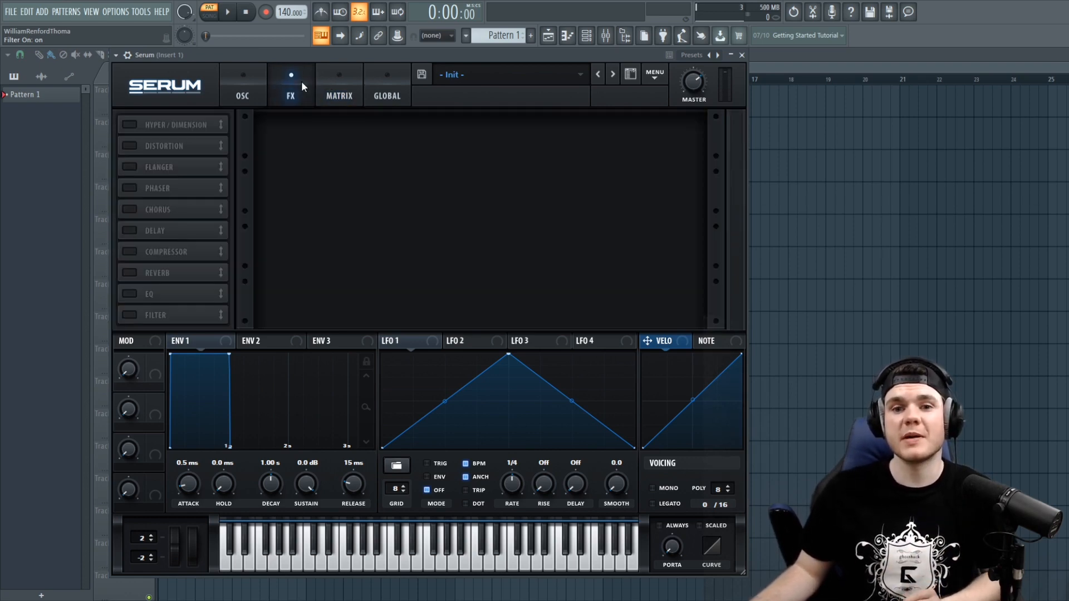